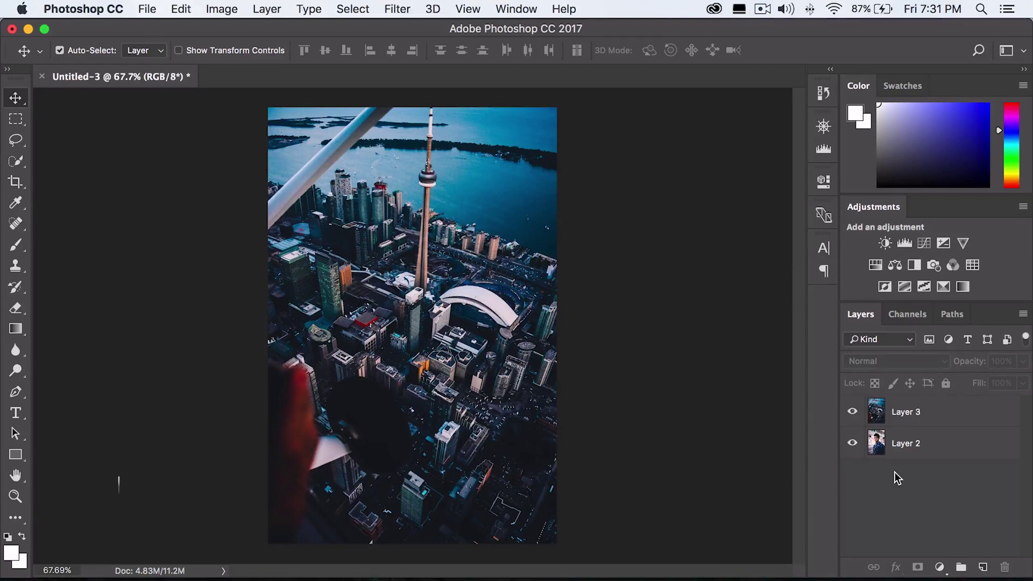
pyautogui.click(852, 411)
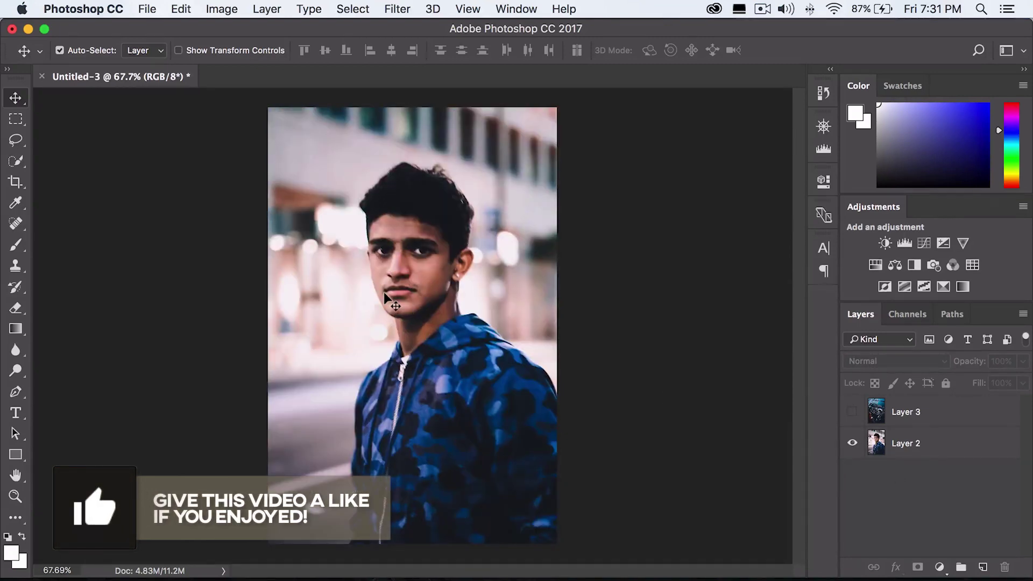
pyautogui.click(852, 411)
pyautogui.click(943, 413)
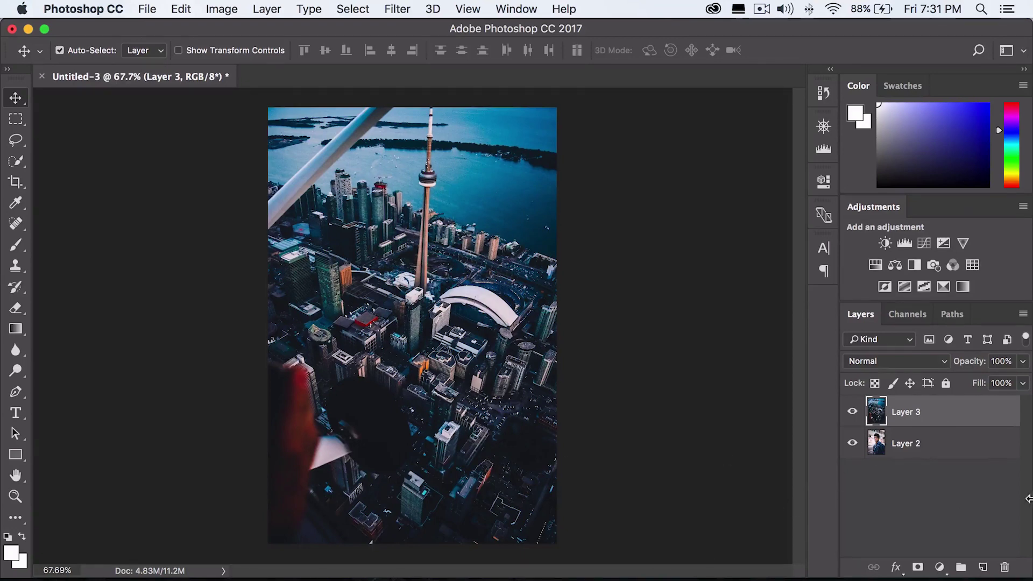
pyautogui.press('super+alt+a')
# Step: Hide the city Layer 3 and make the portrait Layer 2 active
pyautogui.click(144, 9)
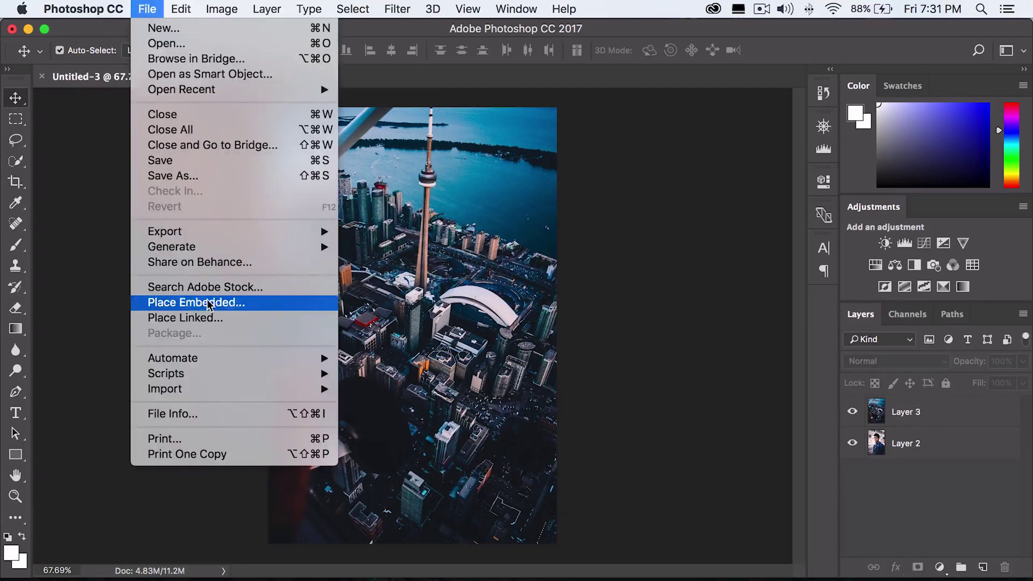
pyautogui.click(945, 495)
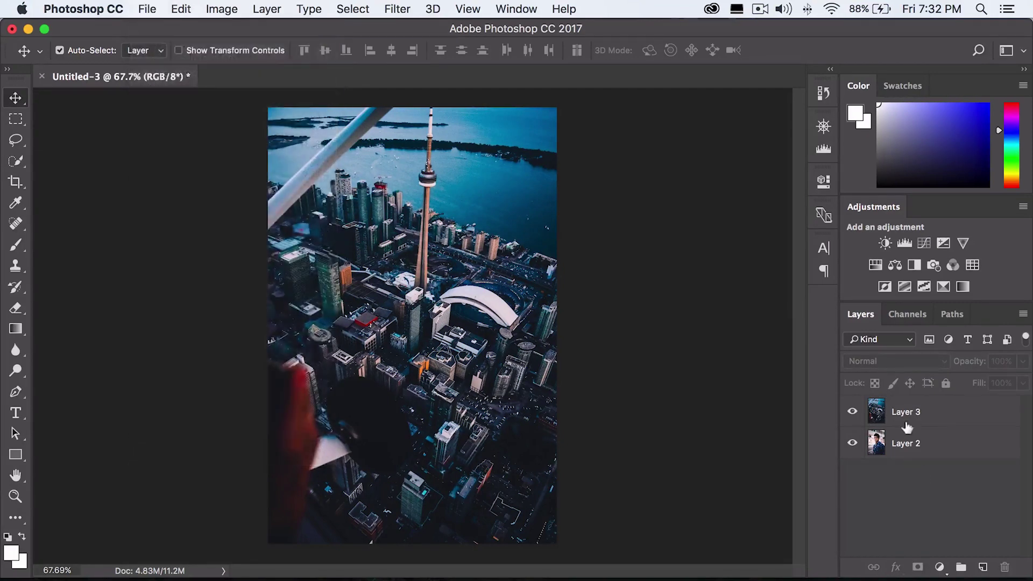
pyautogui.click(852, 411)
pyautogui.click(922, 447)
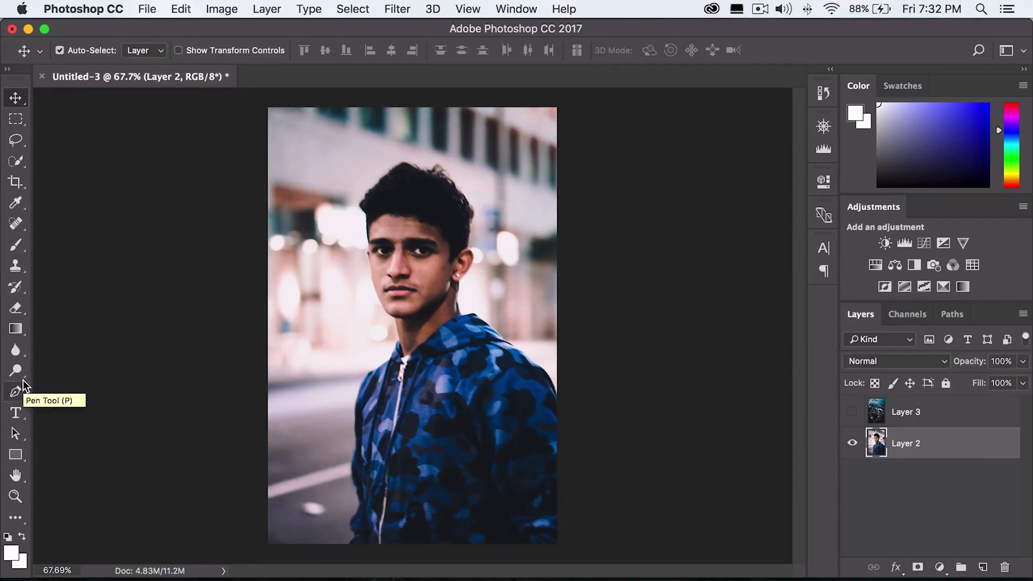
# Step: Brush down the man's figure with the Quick Selection Tool to select him
pyautogui.click(16, 160)
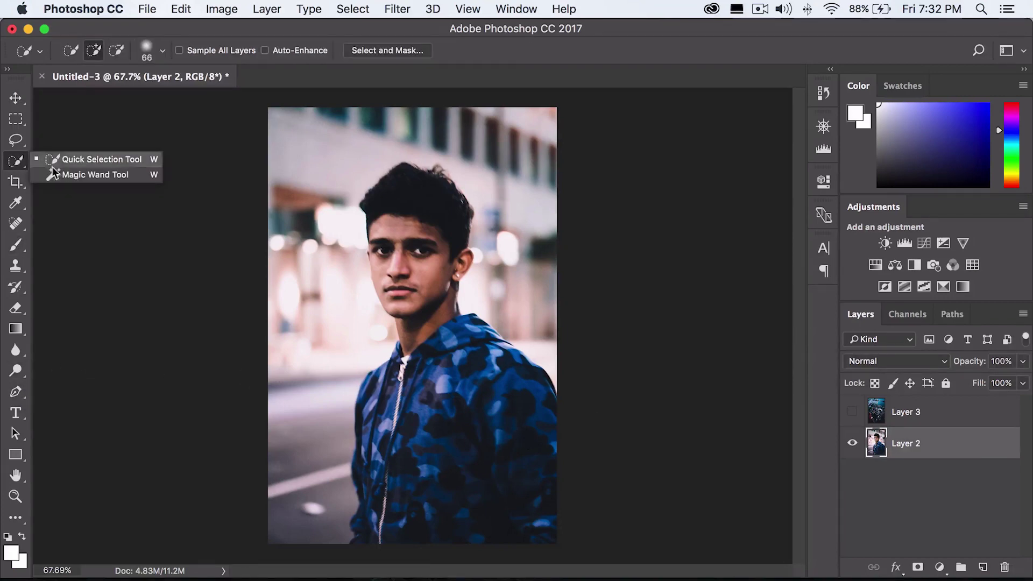
pyautogui.click(2, 269)
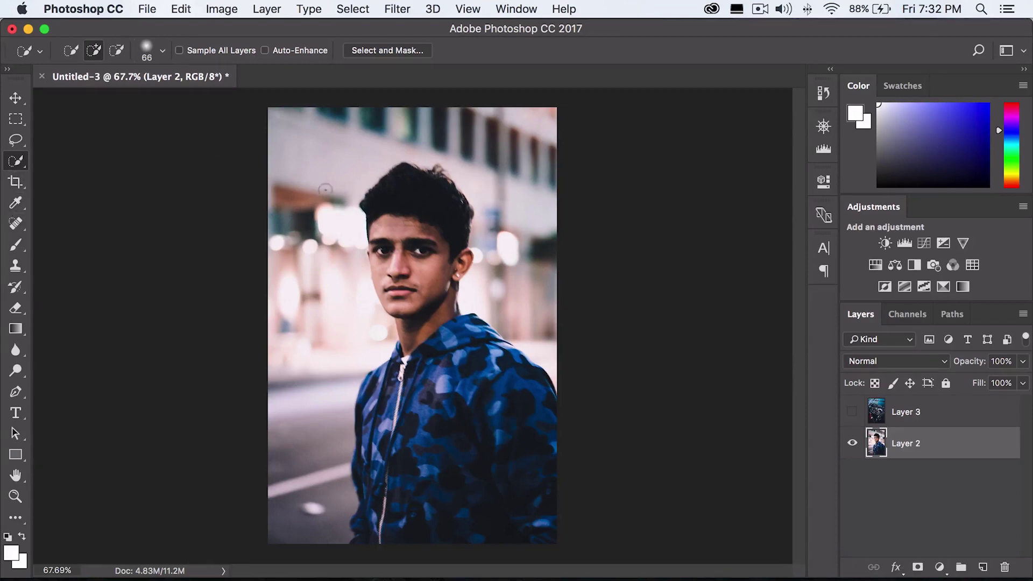
pyautogui.rightClick(16, 160)
pyautogui.click(94, 161)
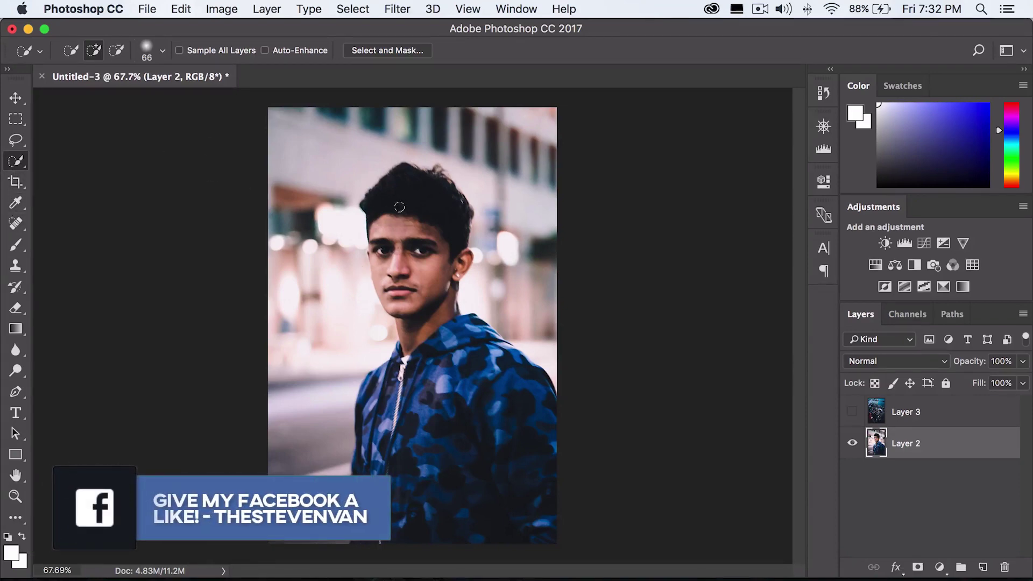
pyautogui.moveTo(398, 208)
pyautogui.mouseDown()
pyautogui.moveTo(428, 376)
pyautogui.moveTo(432, 531)
pyautogui.moveTo(393, 500)
pyautogui.moveTo(371, 430)
pyautogui.mouseUp()
# Step: Deselect, then with the Pen Tool trace anchors along the jacket edge up to the chin and face
pyautogui.click(15, 392)
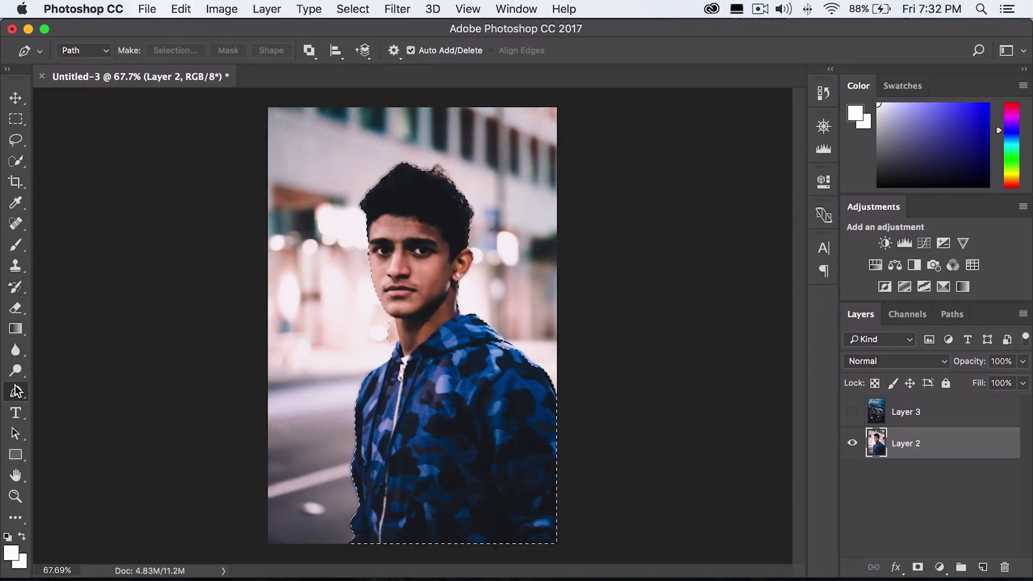
pyautogui.press('super+d')
pyautogui.press('super+plus')
pyautogui.click(150, 513)
pyautogui.moveTo(182, 463); pyautogui.dragTo(213, 447)
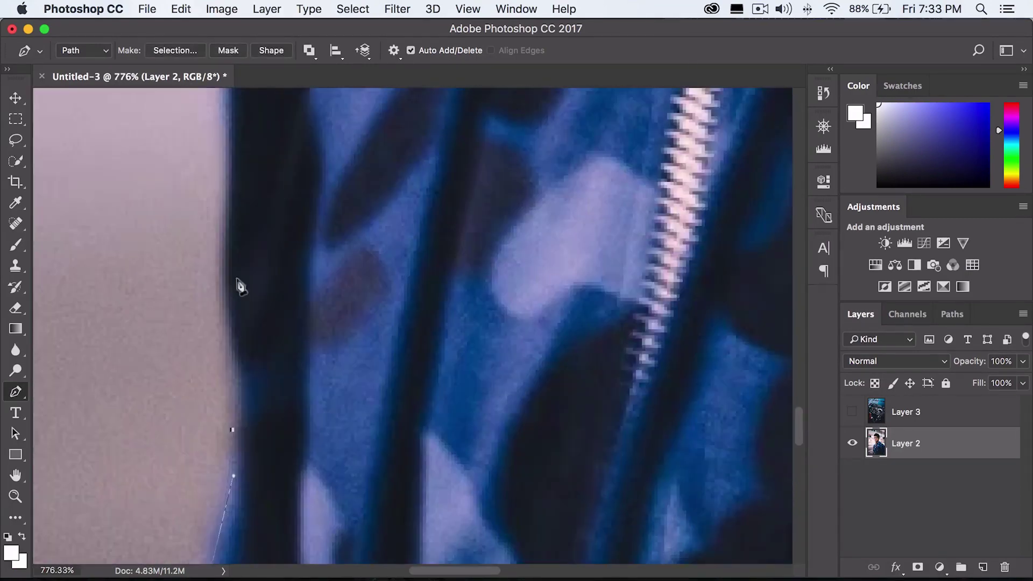
pyautogui.moveTo(396, 284); pyautogui.dragTo(517, 218)
pyautogui.scroll(15, 404, 470)
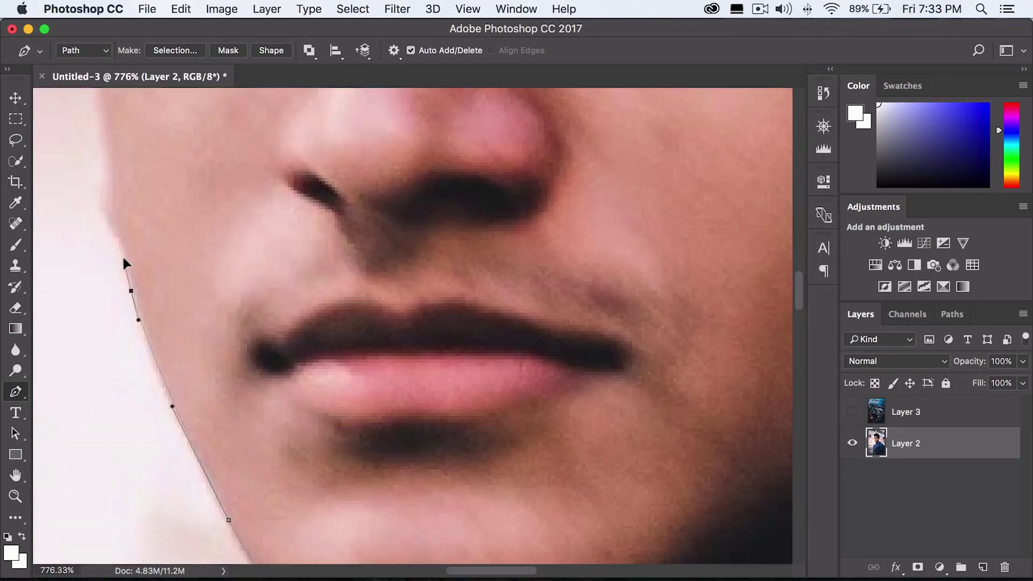
pyautogui.moveTo(281, 216); pyautogui.dragTo(289, 202)
# Step: Continue the pen path down the neck, shoulder and bottom edge, closing it around the body
pyautogui.scroll(15, 289, 202)
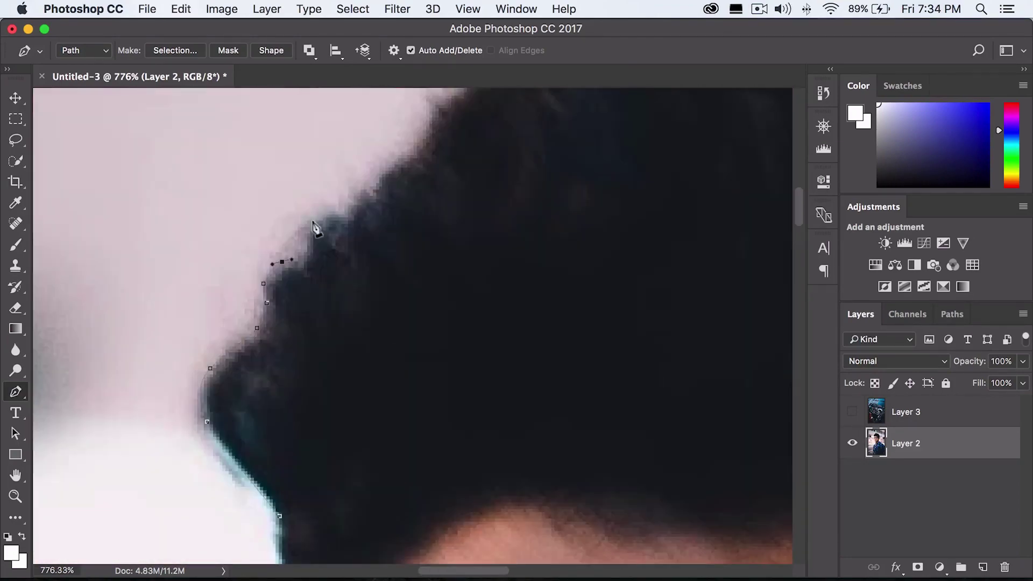
pyautogui.hscroll(5, 323, 269)
pyautogui.moveTo(314, 302); pyautogui.dragTo(320, 311)
pyautogui.scroll(-15, 328, 329)
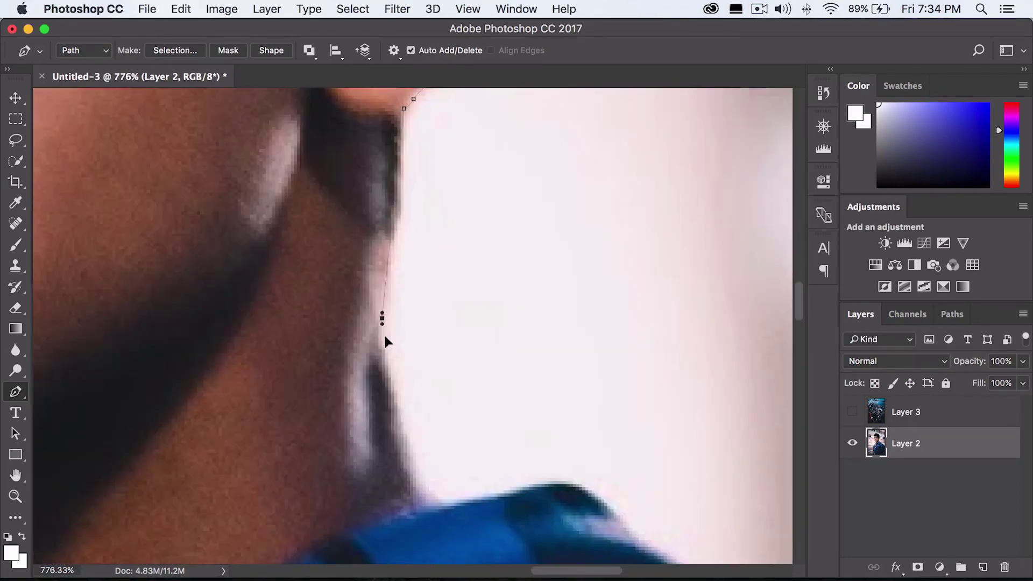
pyautogui.scroll(-5, 383, 333)
pyautogui.moveTo(551, 237); pyautogui.dragTo(555, 246)
pyautogui.click(627, 329)
pyautogui.scroll(-5, 554, 538)
pyautogui.scroll(4, 377, 377)
pyautogui.click(714, 436)
pyautogui.click(159, 396)
pyautogui.scroll(-5, 341, 253)
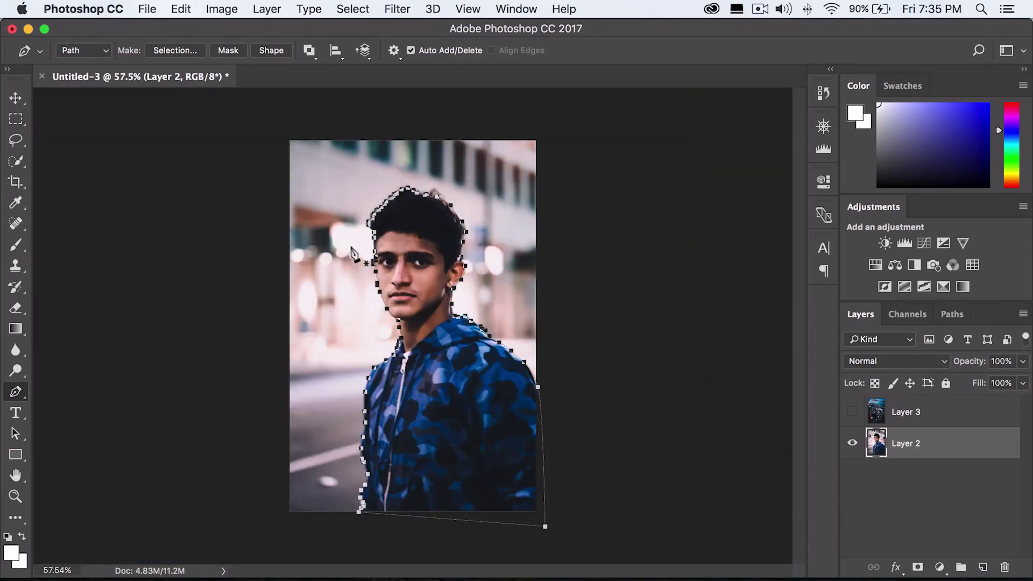
# Step: Convert the traced path into a selection with a 0.5 px feather
pyautogui.rightClick(407, 248)
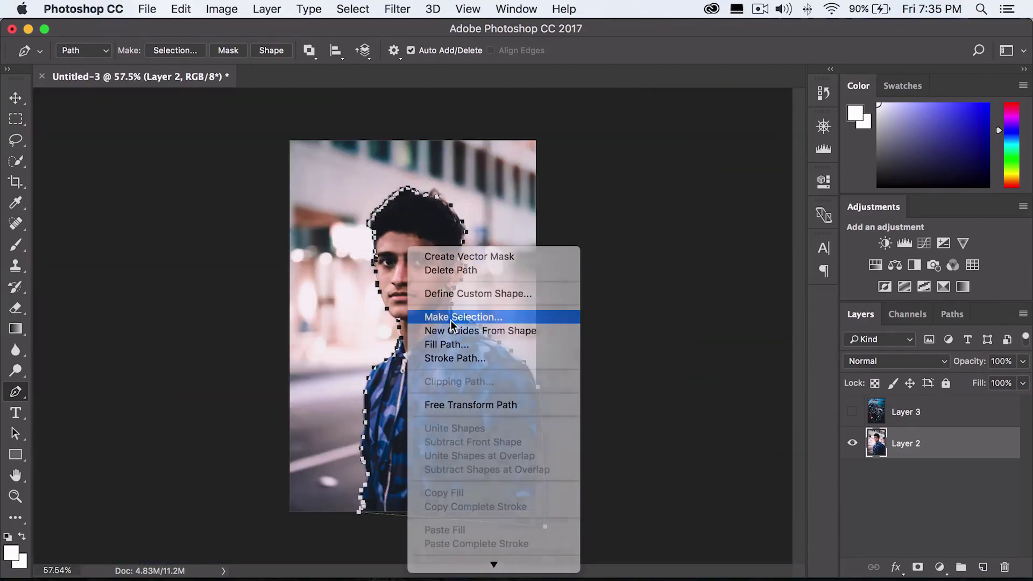
pyautogui.click(450, 317)
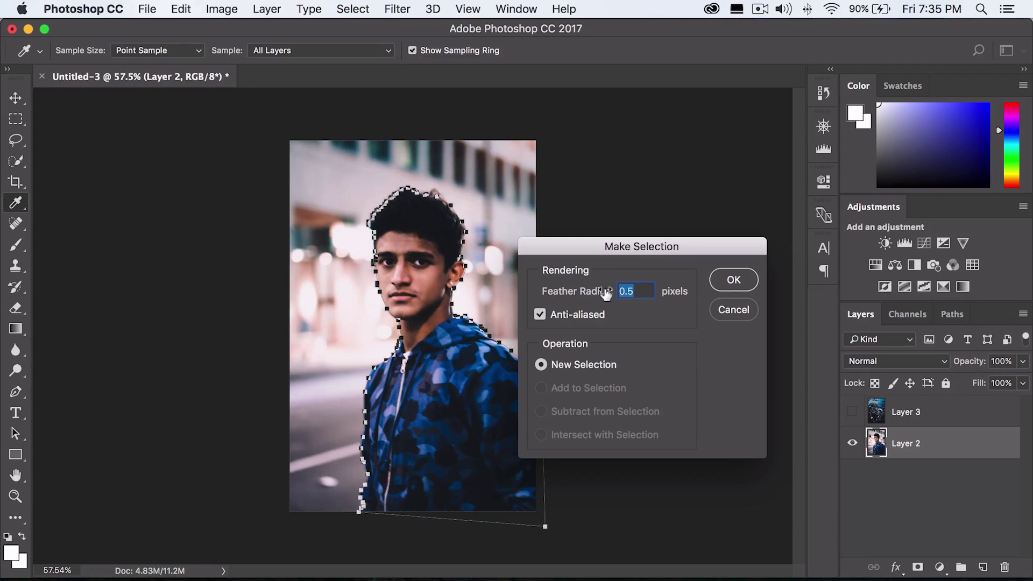
pyautogui.click(730, 280)
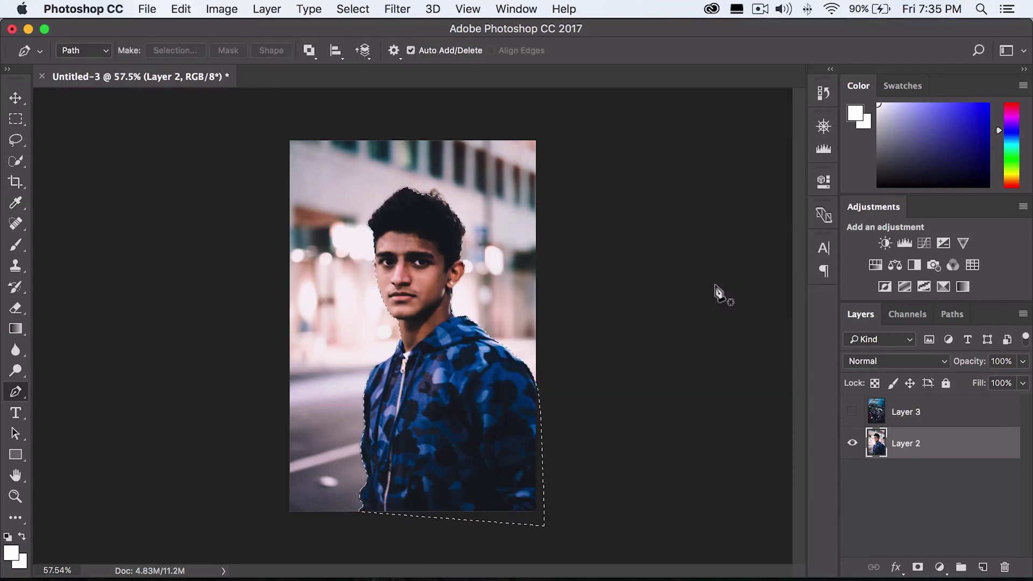
# Step: Copy the selected man onto new Layer 4, then make original Layer 2 active
pyautogui.press('super+c')
pyautogui.press('super+v')
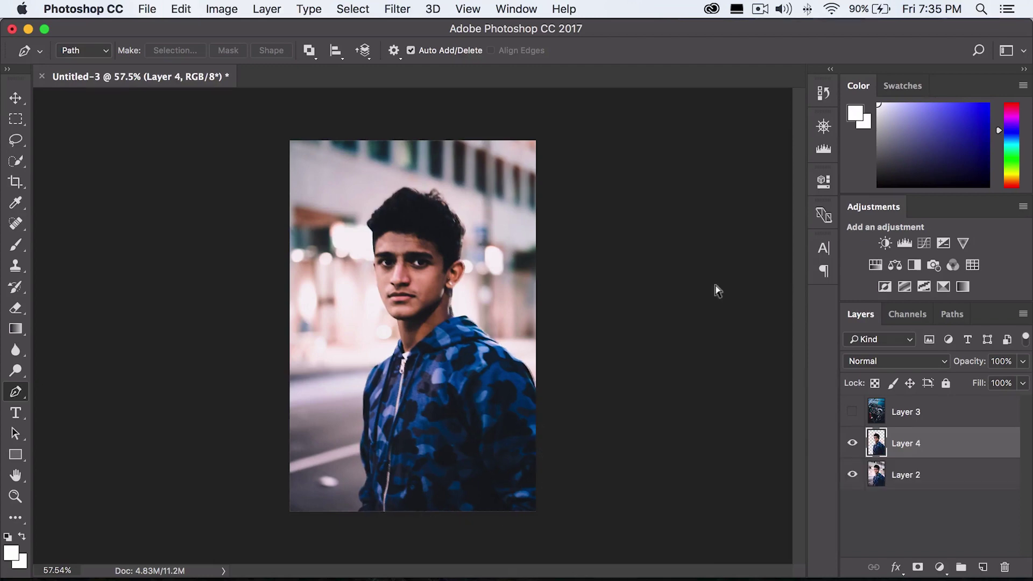
pyautogui.click(916, 473)
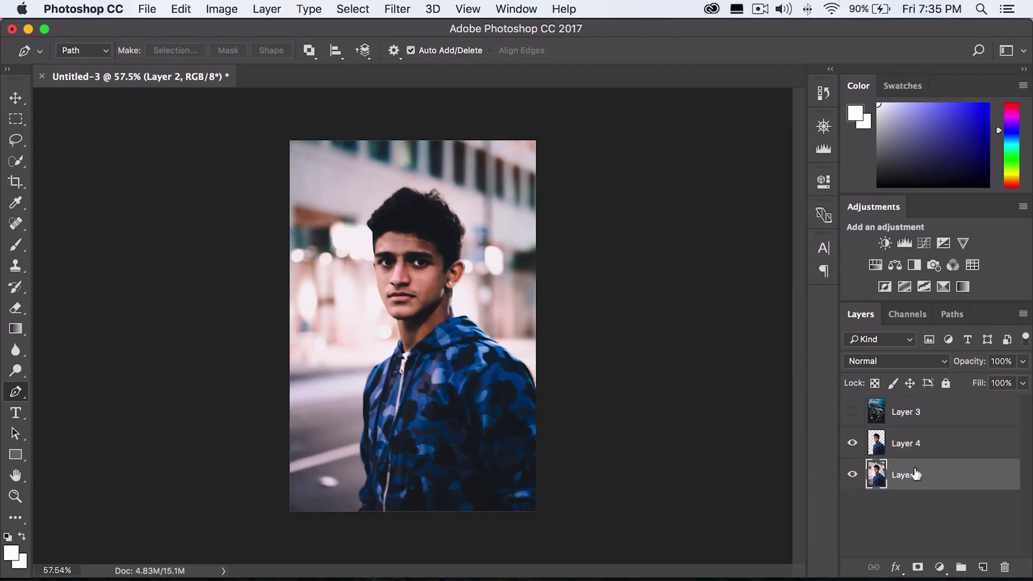
# Step: Delete Layer 2, add a new layer beneath Layer 4 and fill it with white
pyautogui.press('Delete')
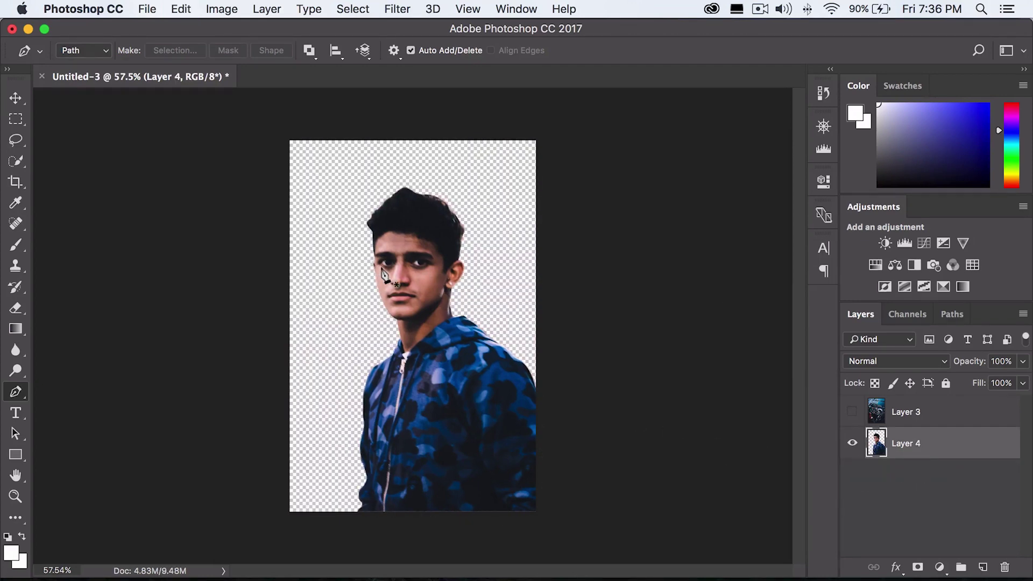
pyautogui.click(983, 567)
pyautogui.moveTo(888, 447); pyautogui.dragTo(884, 484)
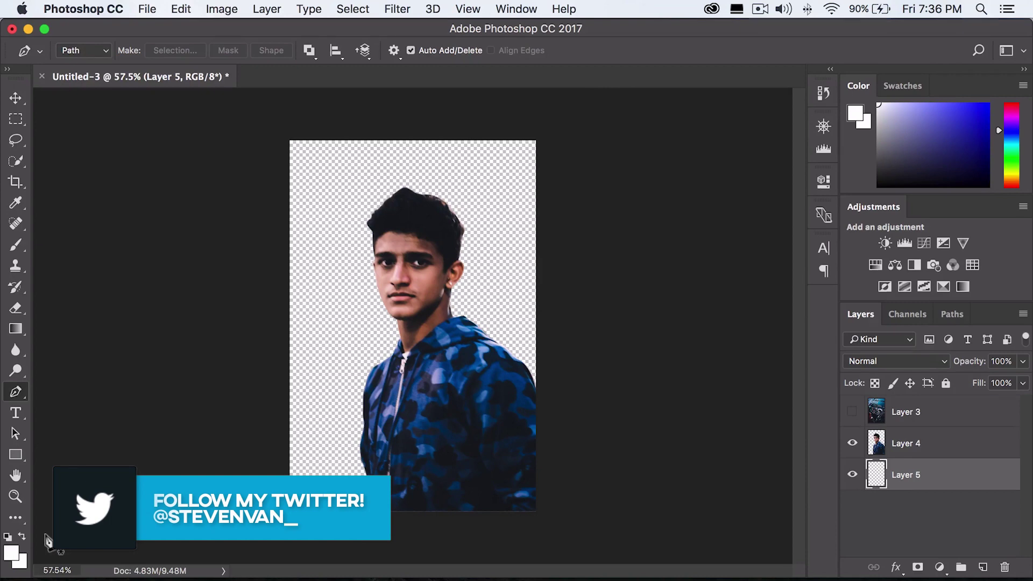
pyautogui.hotkey('alt', 'BackSpace')
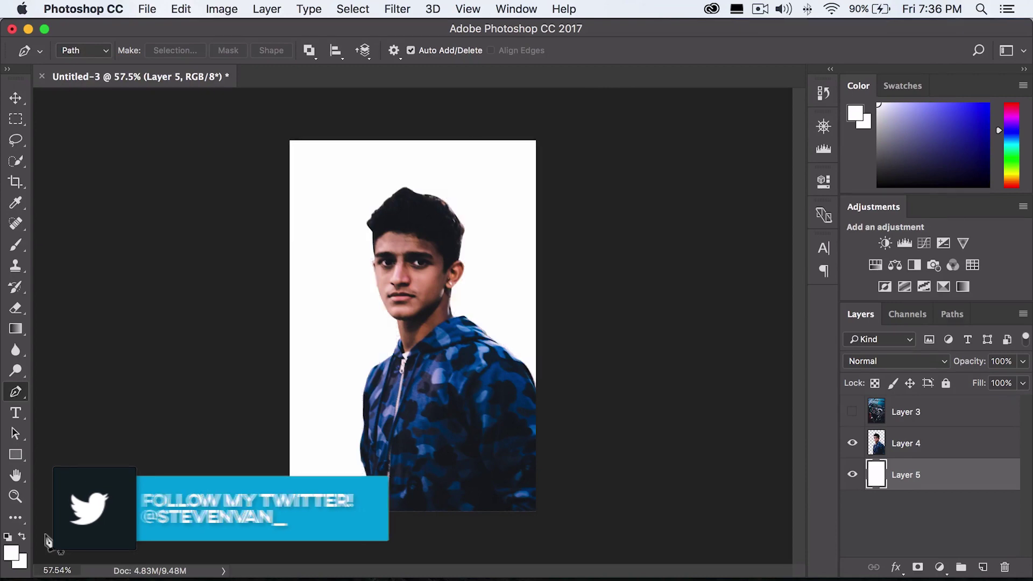
# Step: Check the foreground colour, switch to the Move Tool and select Layer 4
pyautogui.click(11, 550)
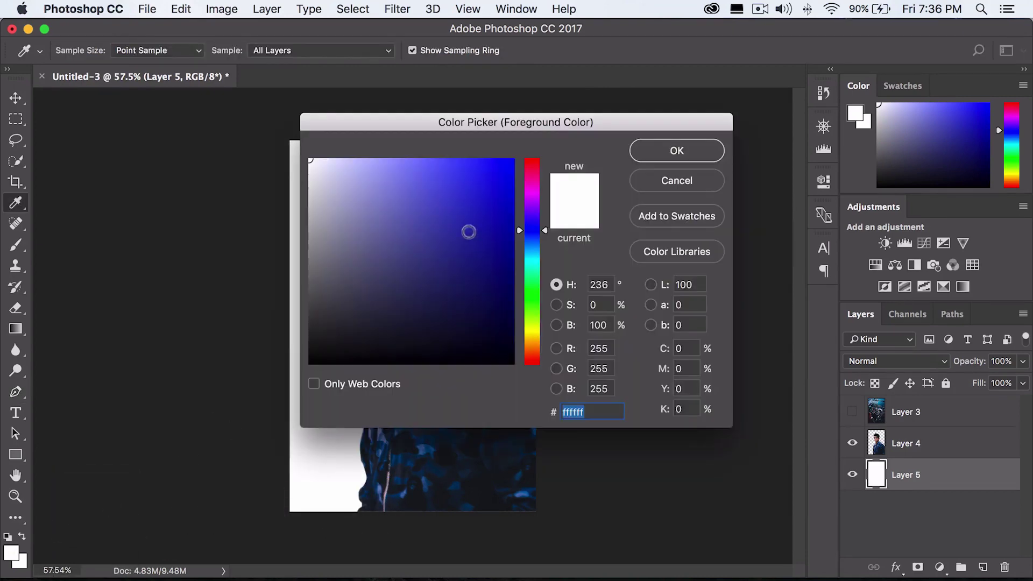
pyautogui.click(642, 153)
pyautogui.click(939, 567)
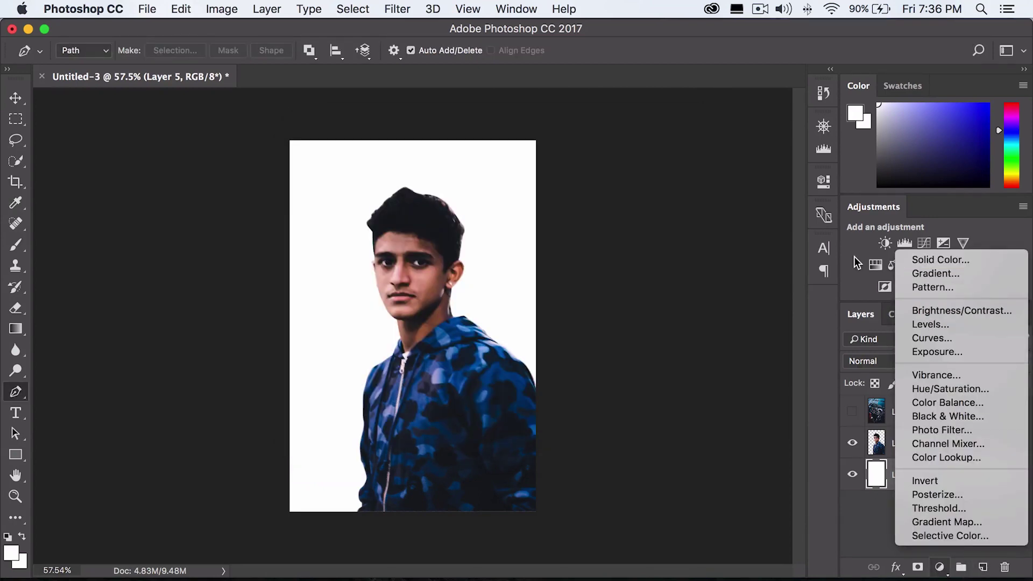
pyautogui.click(15, 97)
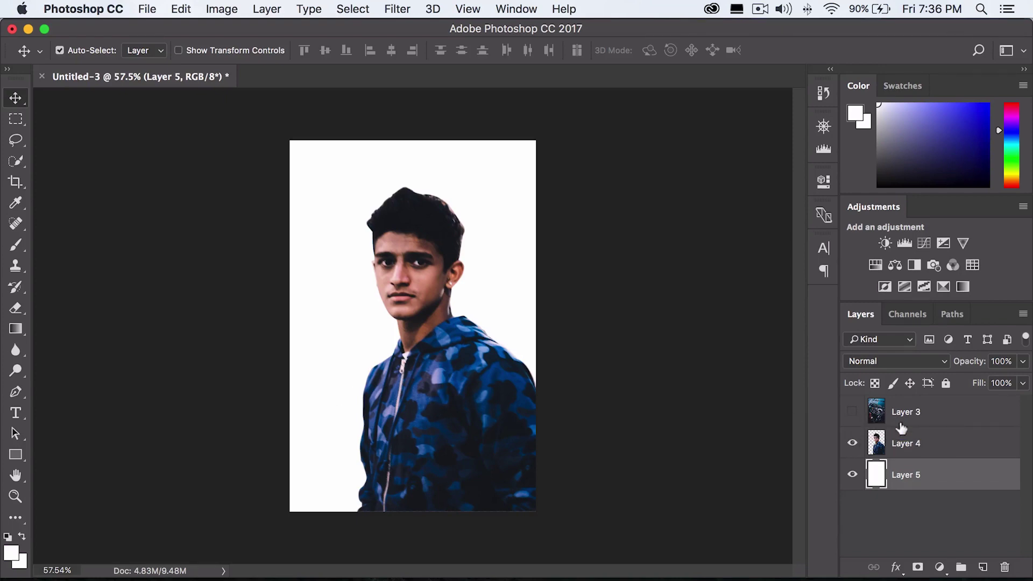
pyautogui.click(904, 440)
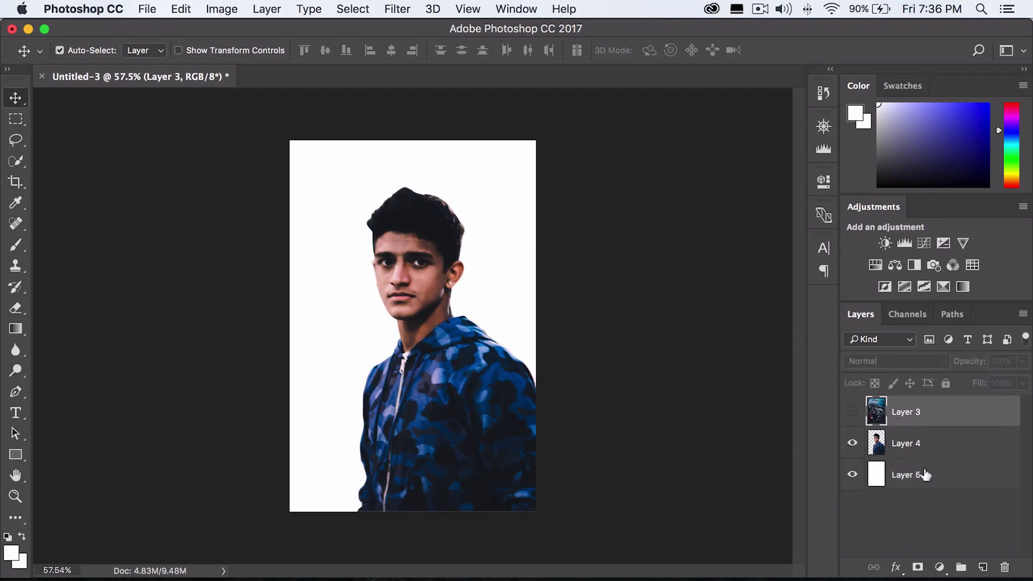
# Step: Show the city Layer 3, make it active and set its blend mode to Screen
pyautogui.click(851, 419)
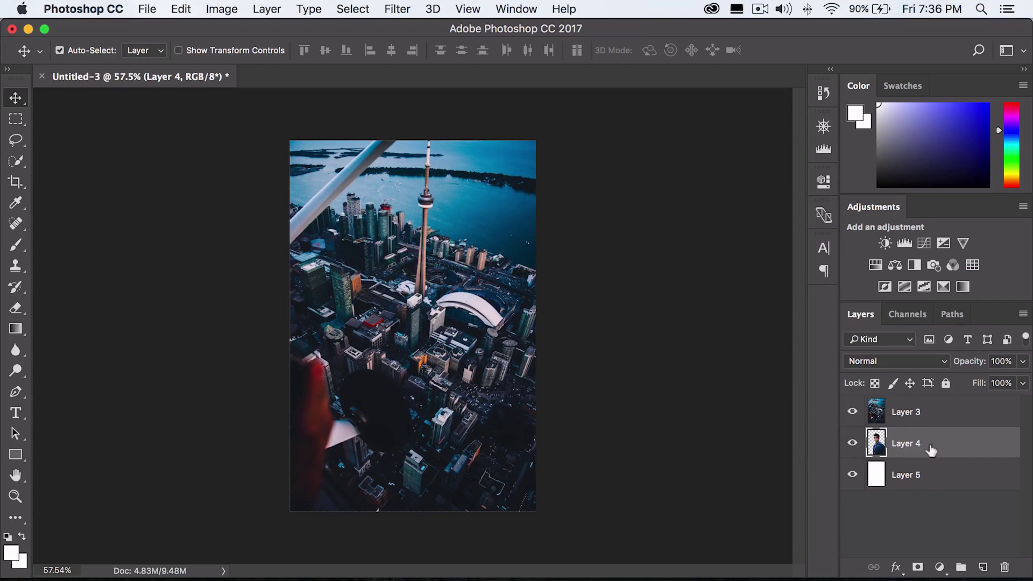
pyautogui.click(900, 402)
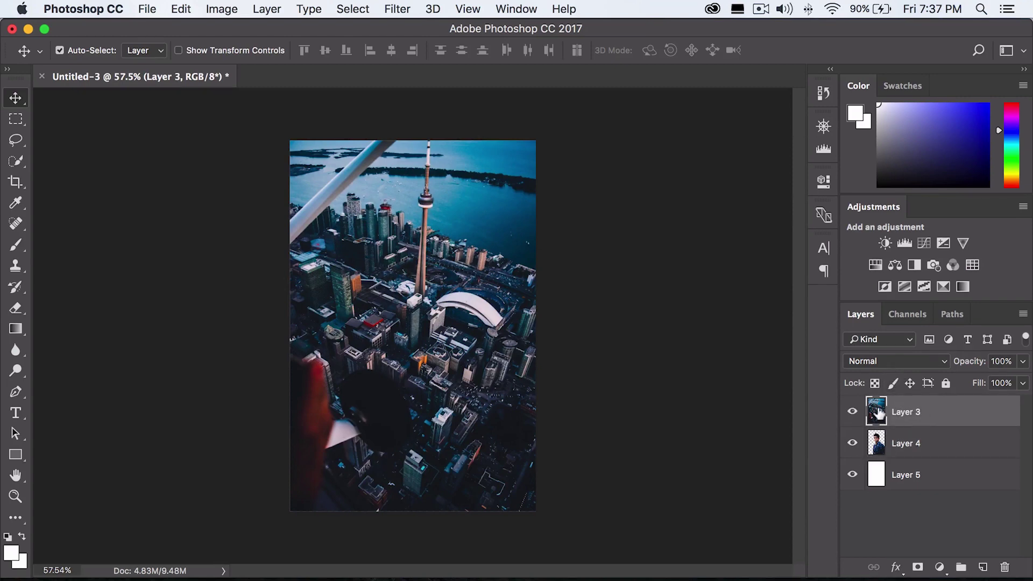
pyautogui.click(888, 364)
pyautogui.click(871, 476)
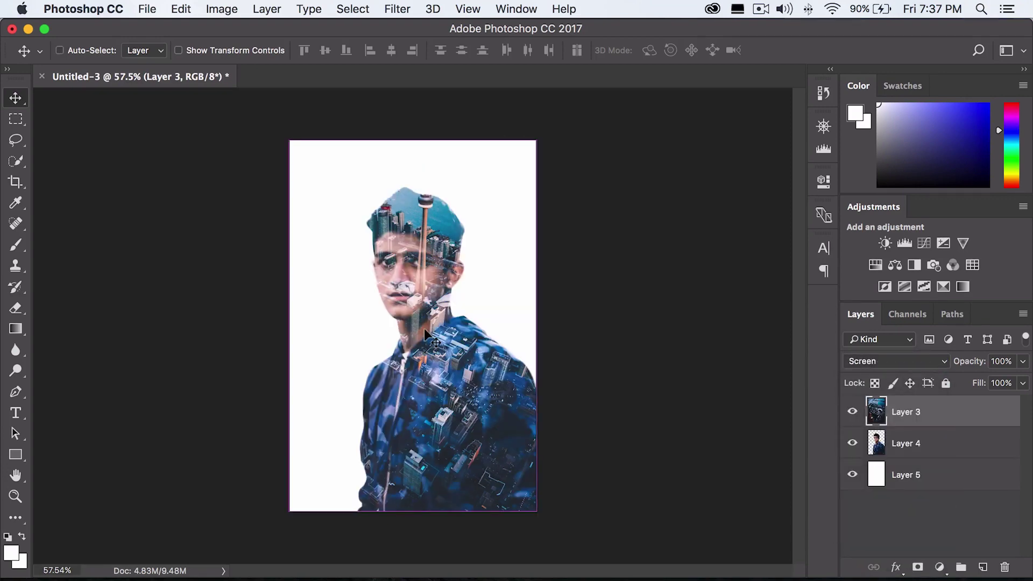
# Step: Shift the city layer right over the man with Free Transform, commit, and select Layer 4
pyautogui.hotkey('ctrl', 't')
pyautogui.moveTo(424, 328); pyautogui.dragTo(482, 323)
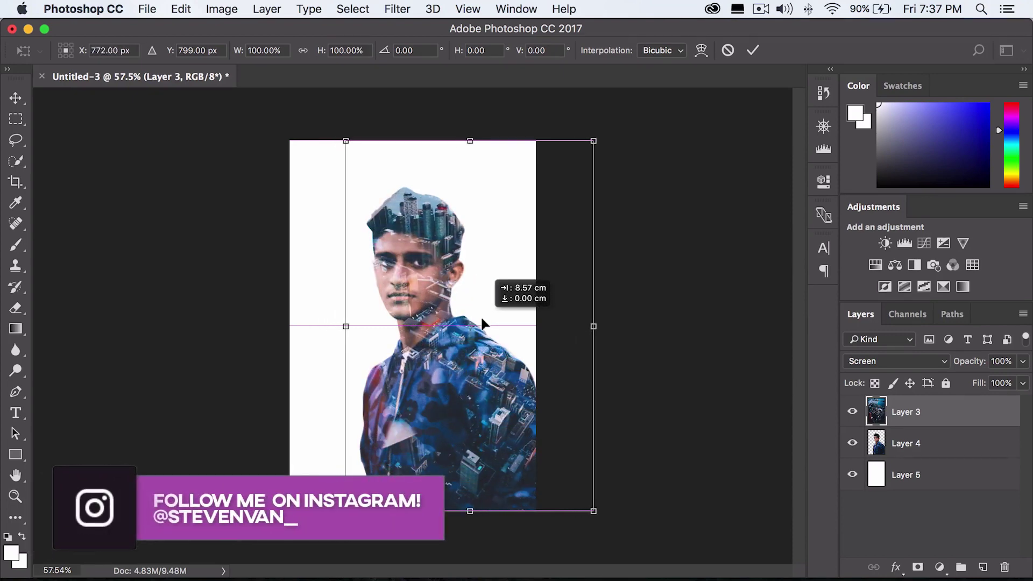
pyautogui.press('Return')
pyautogui.scroll(5, 480, 317)
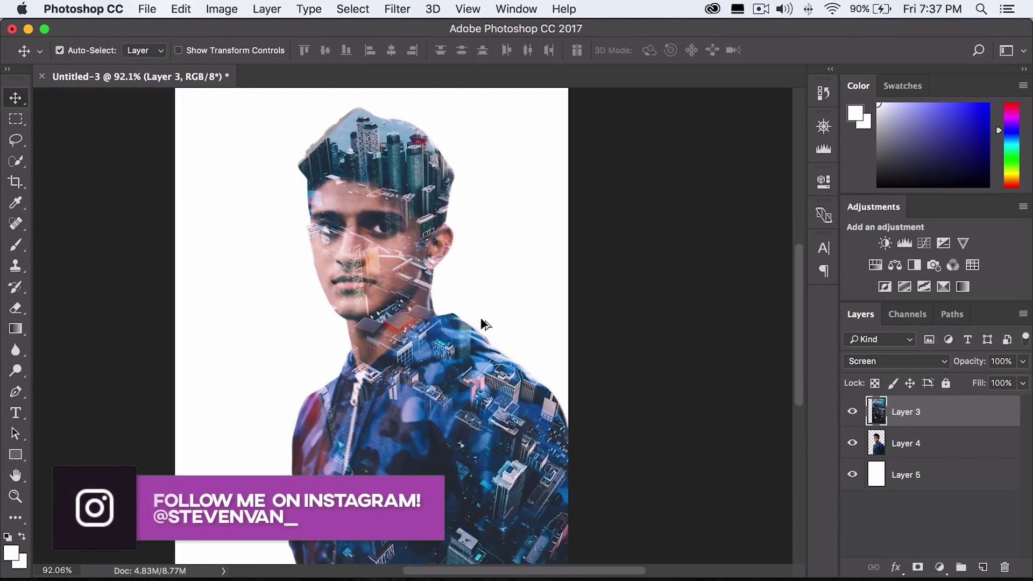
pyautogui.hscroll(-3, 398, 444)
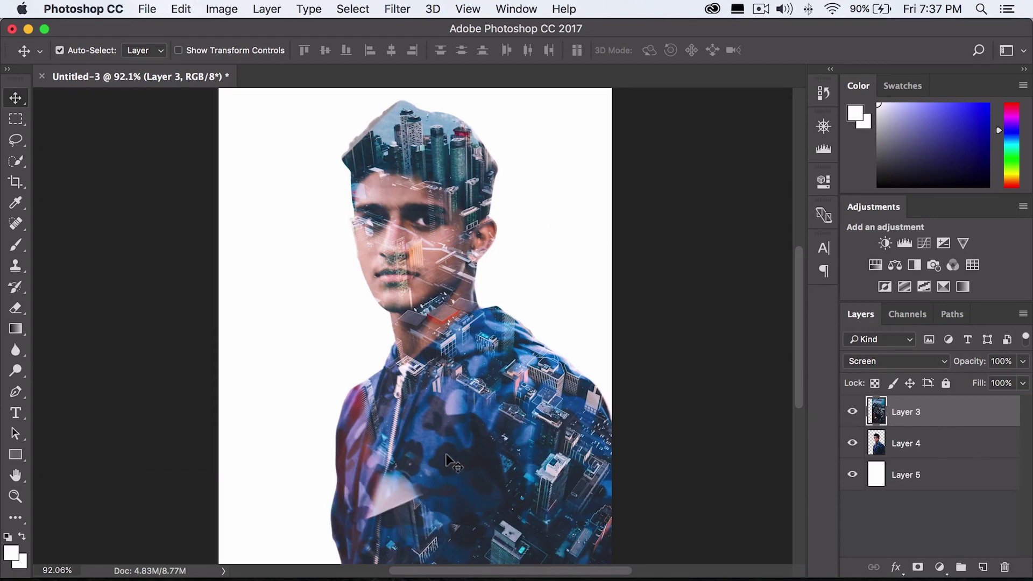
pyautogui.click(937, 443)
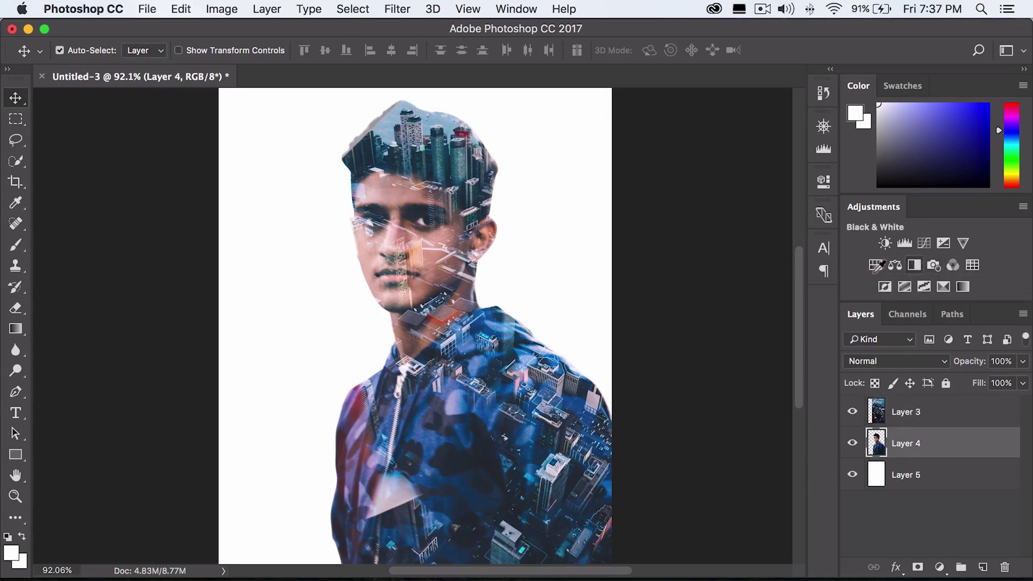
pyautogui.click(913, 265)
pyautogui.hscroll(1, 483, 459)
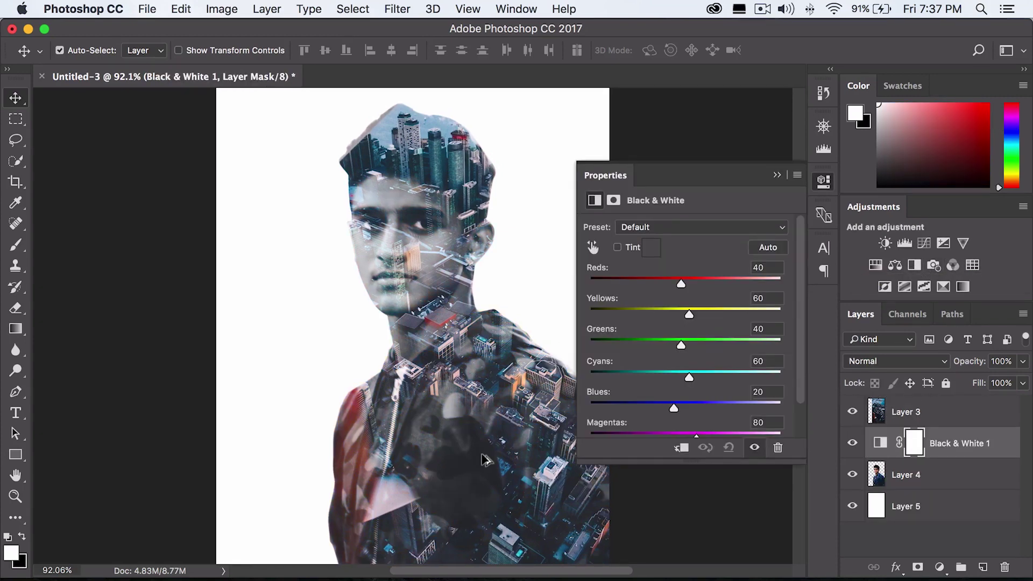
pyautogui.scroll(-5, 442, 403)
pyautogui.hscroll(1, 442, 404)
pyautogui.scroll(-3, 442, 403)
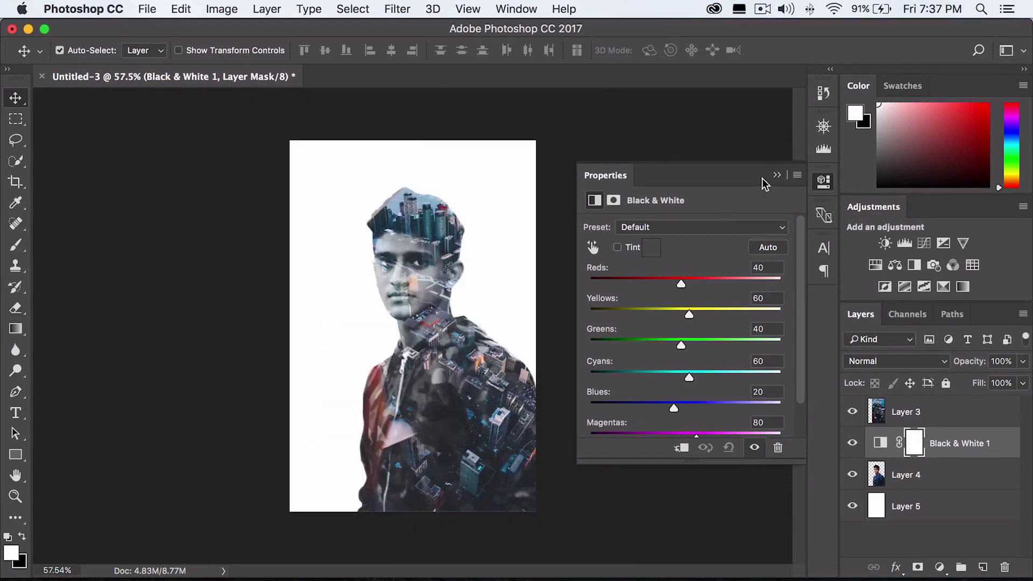
pyautogui.click(776, 175)
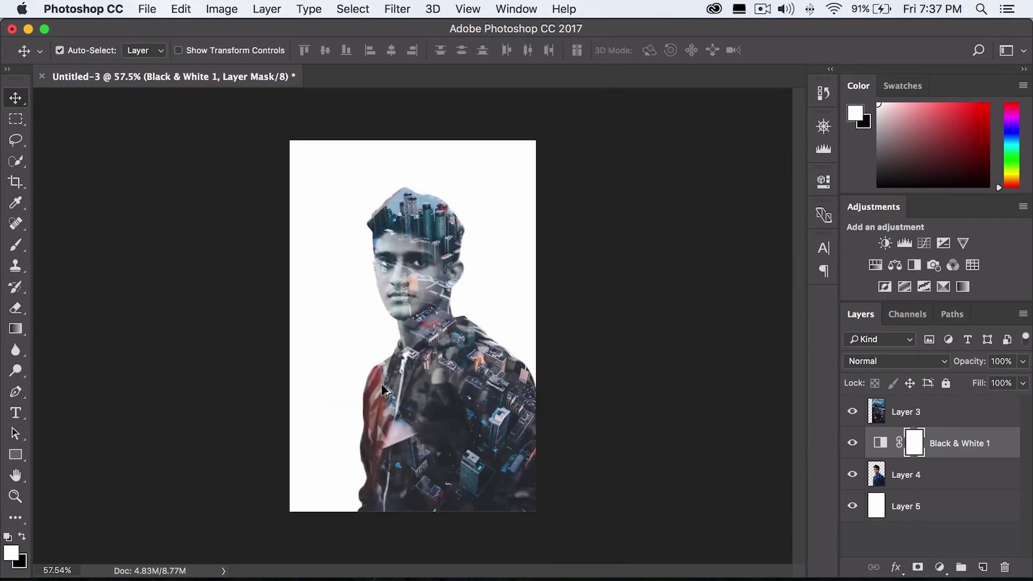
pyautogui.scroll(3, 383, 403)
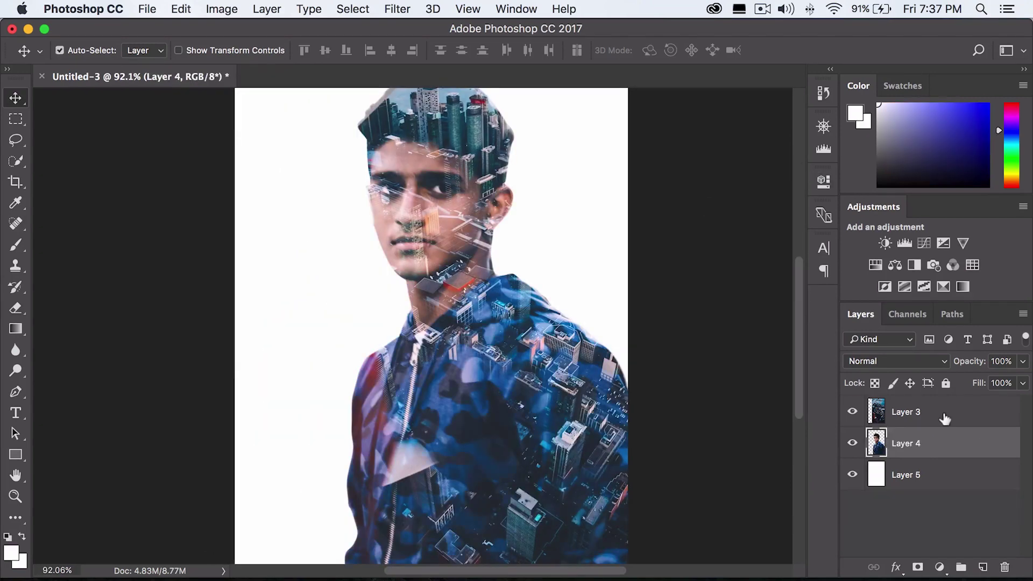
# Step: Add a Gradient Map adjustment above Layer 3 using the Black, White gradient preset
pyautogui.click(945, 419)
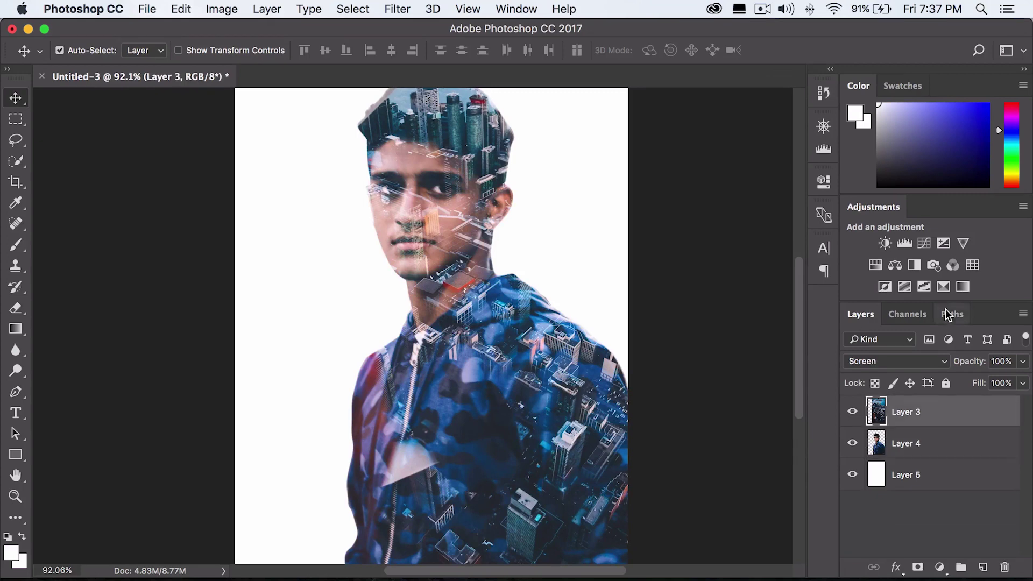
pyautogui.click(939, 567)
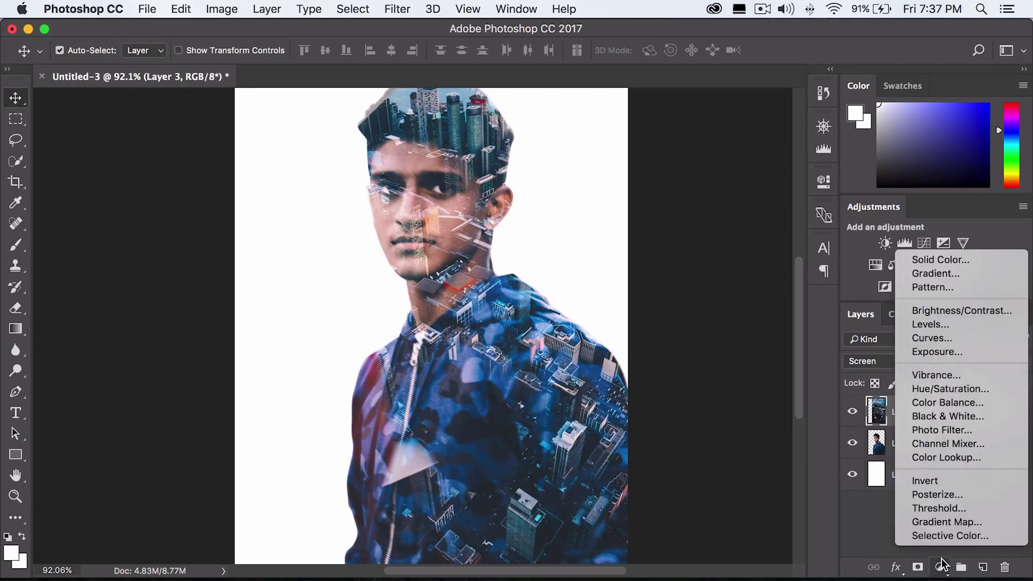
pyautogui.click(938, 522)
pyautogui.click(619, 231)
pyautogui.click(419, 135)
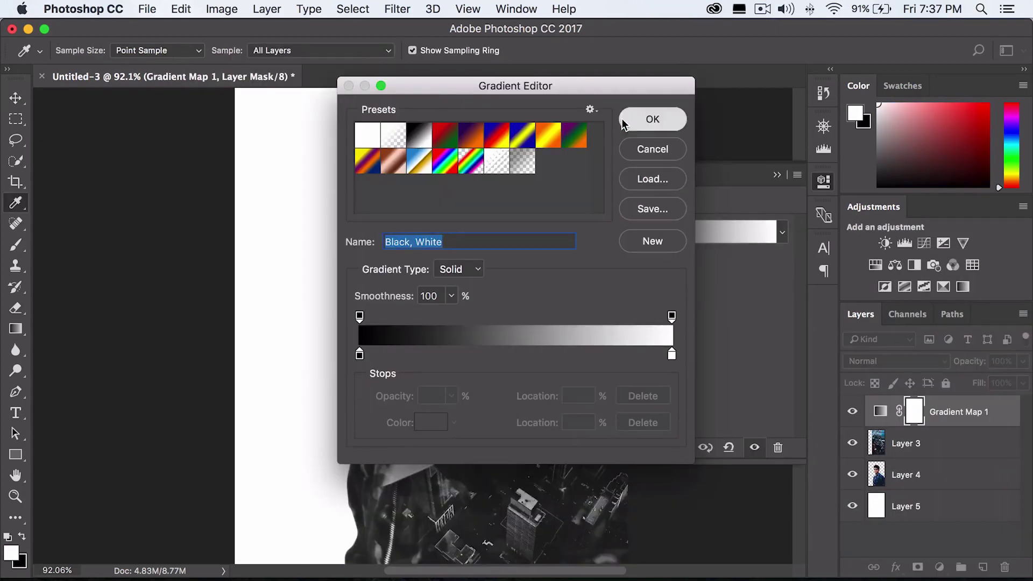
pyautogui.click(652, 119)
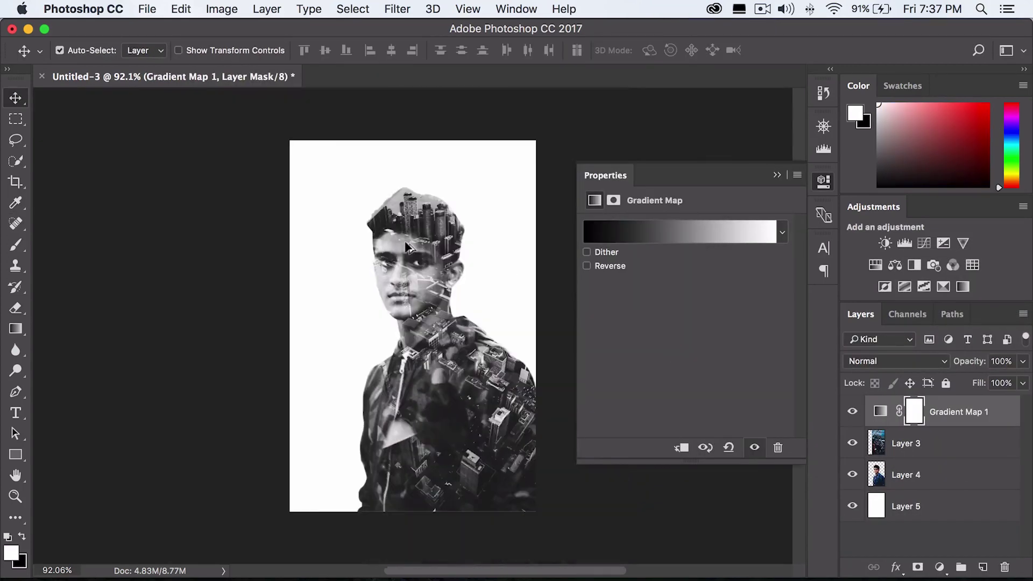
pyautogui.click(775, 176)
# Step: Add a Black & White adjustment and toggle both adjustments' visibility to compare
pyautogui.click(852, 411)
pyautogui.click(913, 266)
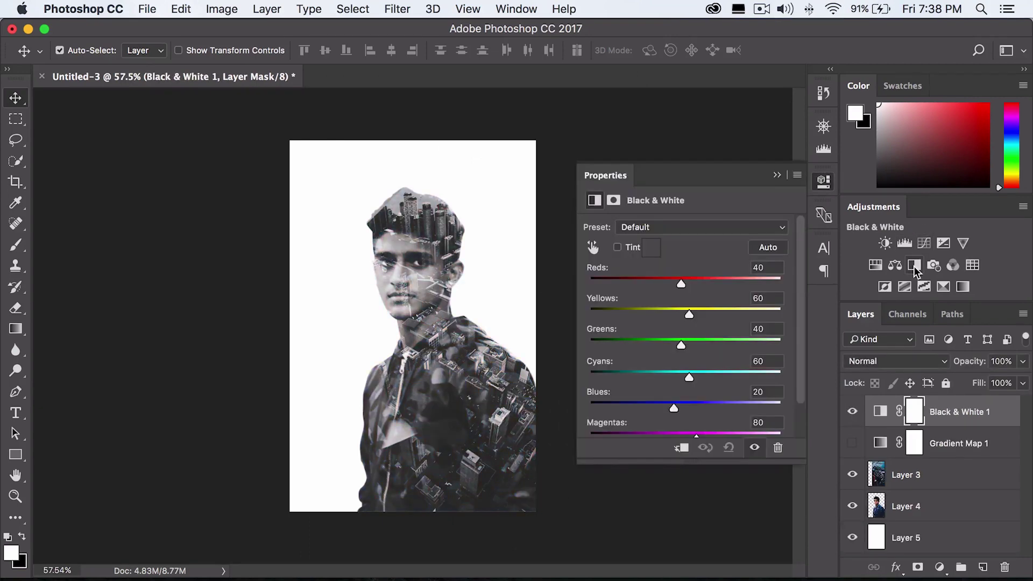
pyautogui.click(852, 411)
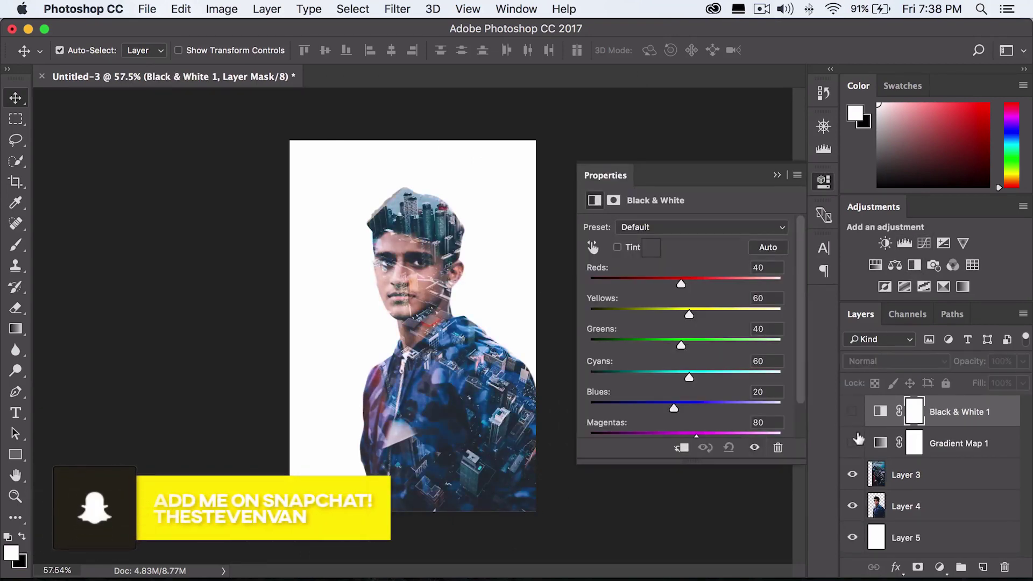
pyautogui.click(853, 441)
pyautogui.click(853, 442)
pyautogui.click(852, 441)
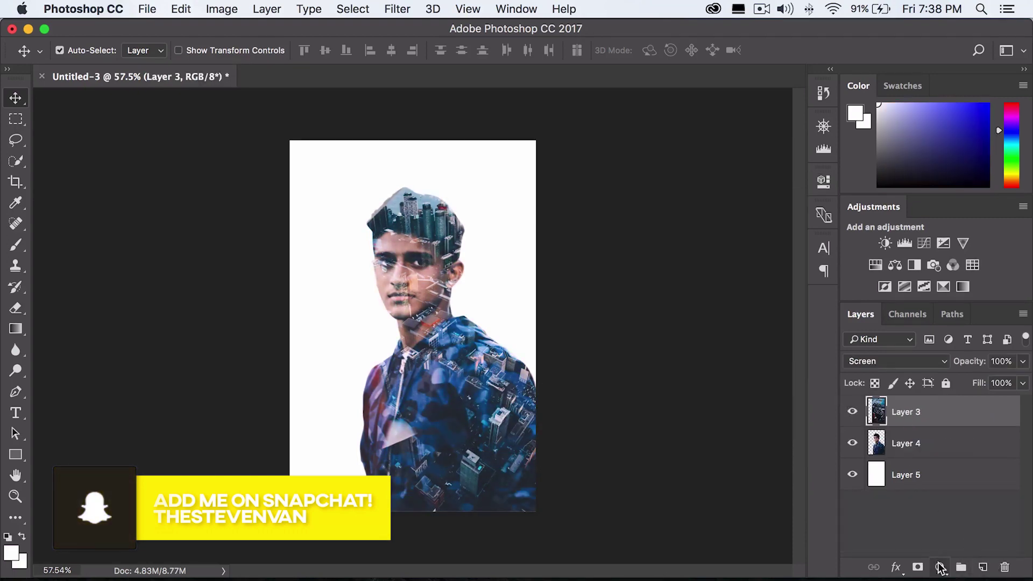
pyautogui.click(939, 567)
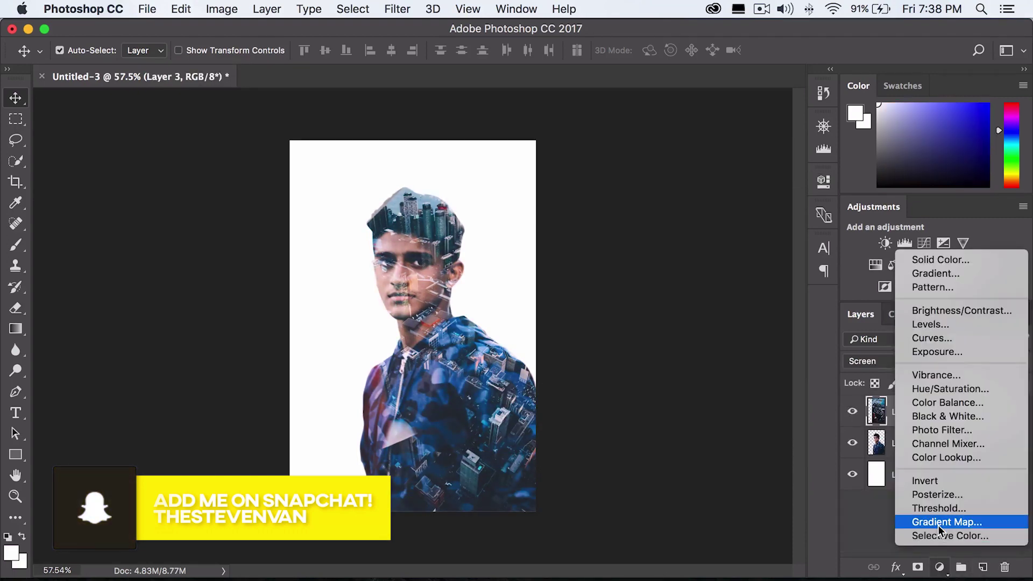
pyautogui.click(937, 524)
pyautogui.click(616, 233)
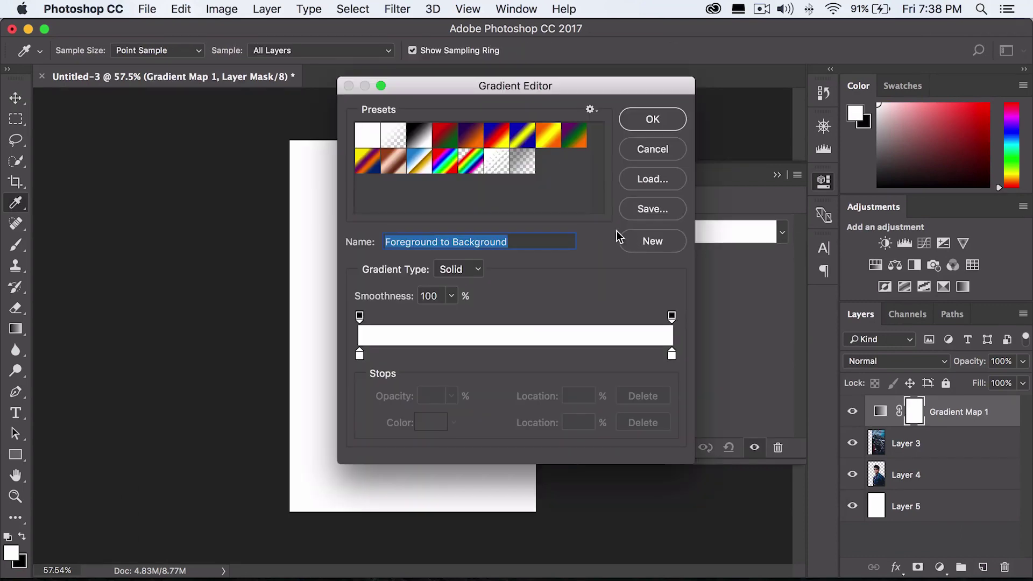
pyautogui.click(548, 134)
pyautogui.moveTo(551, 87); pyautogui.dragTo(727, 87)
pyautogui.click(673, 139)
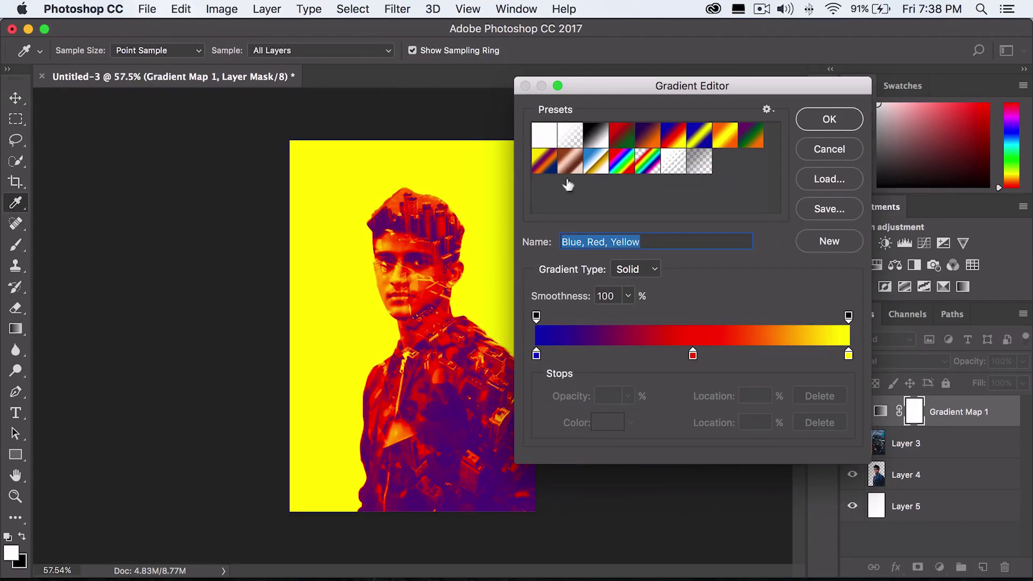
pyautogui.click(831, 120)
pyautogui.click(774, 176)
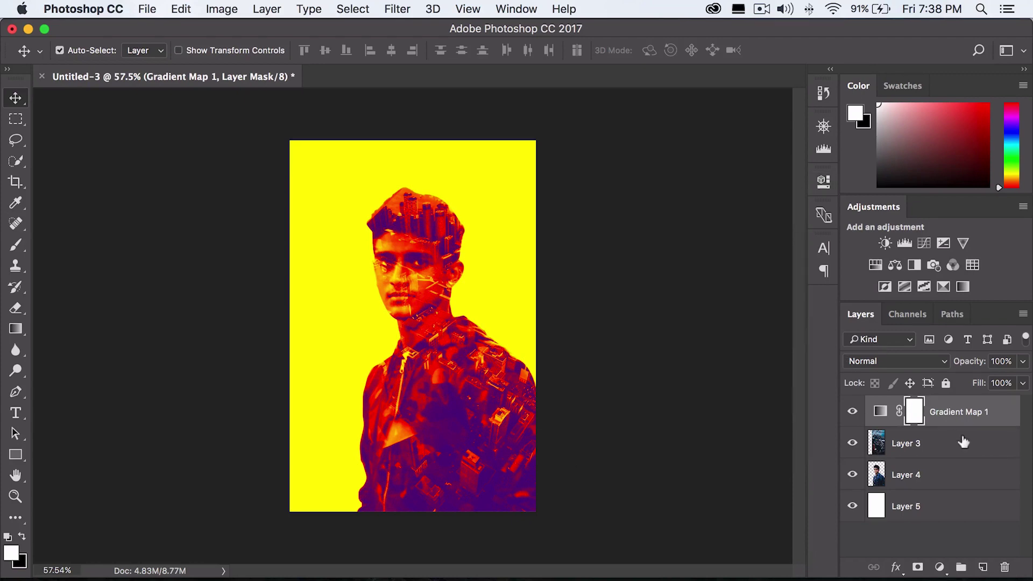
pyautogui.click(911, 371)
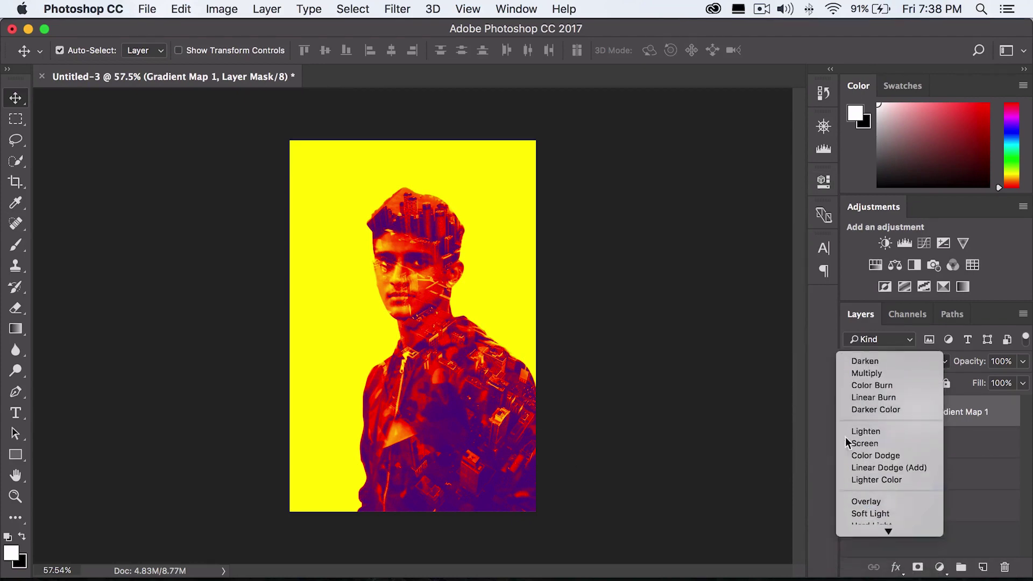
pyautogui.click(855, 516)
pyautogui.scroll(3, 370, 245)
pyautogui.scroll(-2, 391, 198)
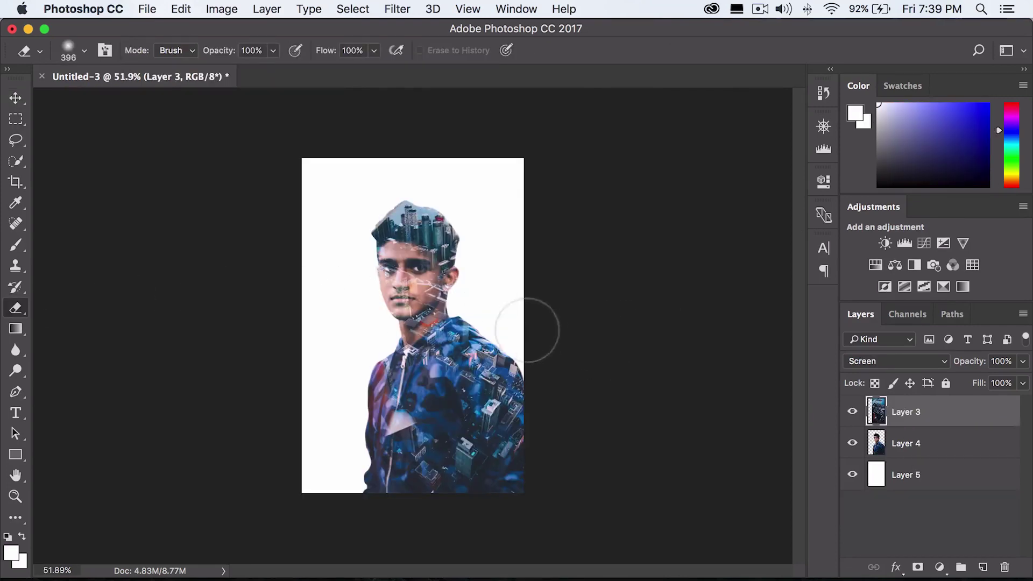
# Step: Erase city texture from the top of the head and lower body with the soft Eraser
pyautogui.moveTo(352, 421)
pyautogui.mouseDown()
pyautogui.moveTo(345, 382)
pyautogui.moveTo(360, 368)
pyautogui.moveTo(339, 511)
pyautogui.moveTo(369, 219)
pyautogui.moveTo(400, 194)
pyautogui.moveTo(428, 195)
pyautogui.moveTo(458, 202)
pyautogui.moveTo(443, 240)
pyautogui.mouseUp()
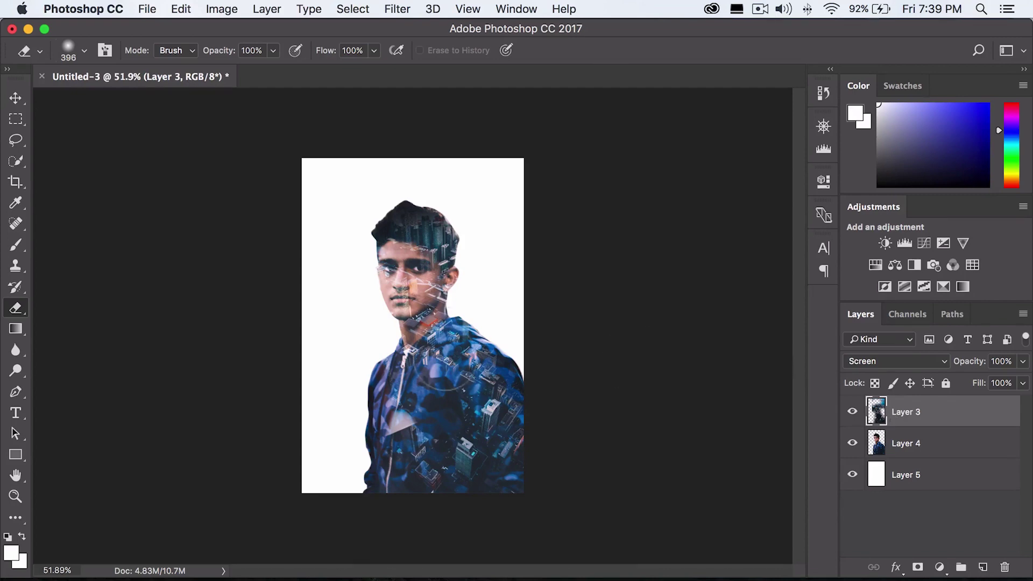
pyautogui.scroll(3, 438, 371)
pyautogui.scroll(-2, 484, 495)
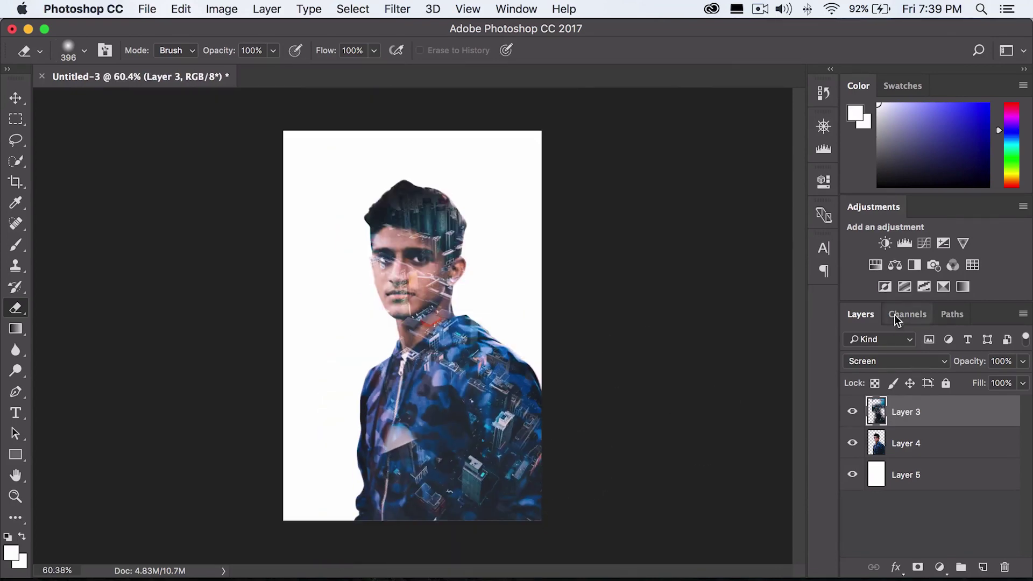
# Step: Add Brightness/Contrast and Vibrance adjustments, setting Vibrance +54 and Saturation +13
pyautogui.click(884, 243)
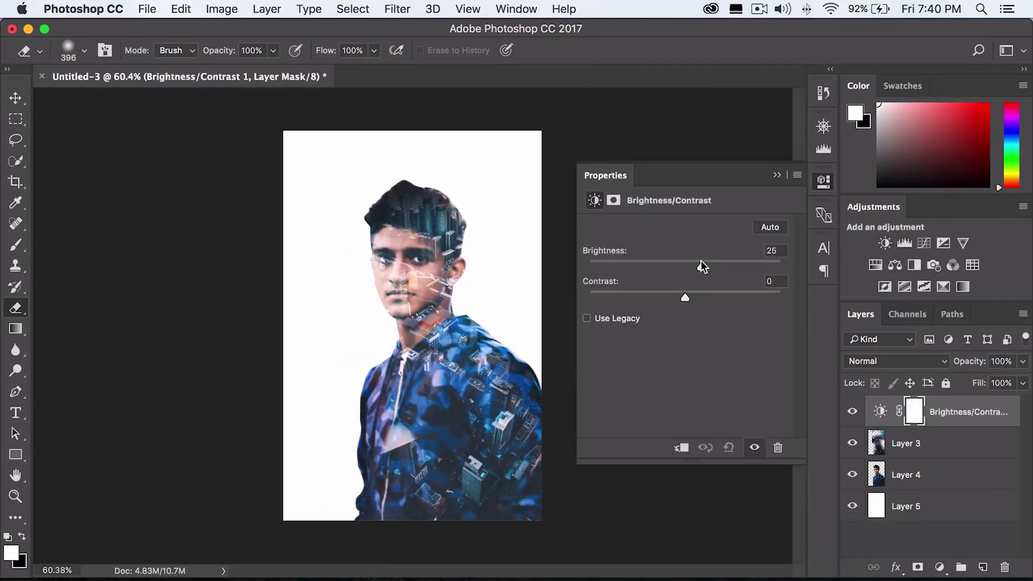
pyautogui.click(963, 243)
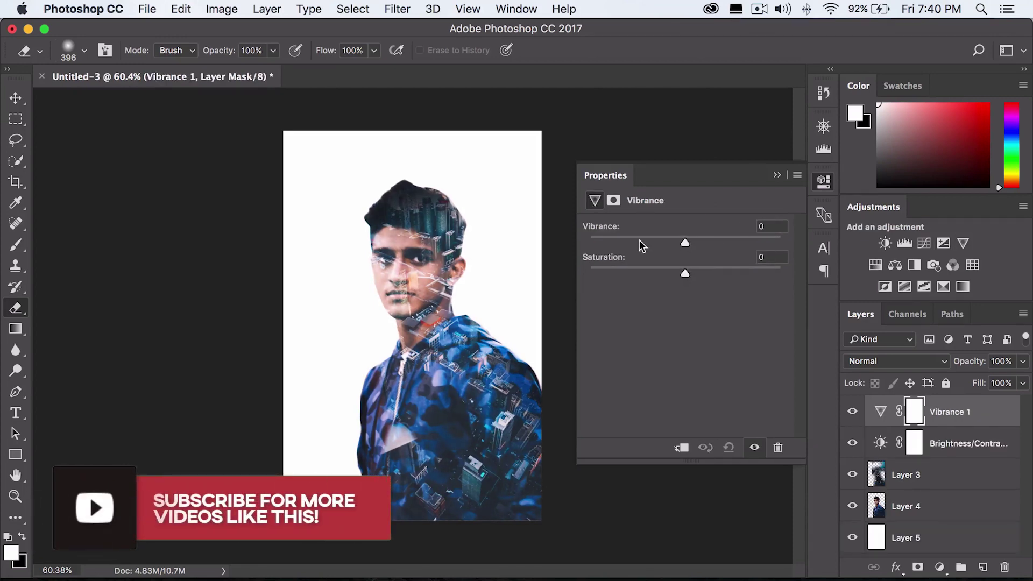
pyautogui.moveTo(640, 242); pyautogui.dragTo(738, 242)
pyautogui.moveTo(685, 273); pyautogui.dragTo(697, 274)
pyautogui.scroll(5, 422, 258)
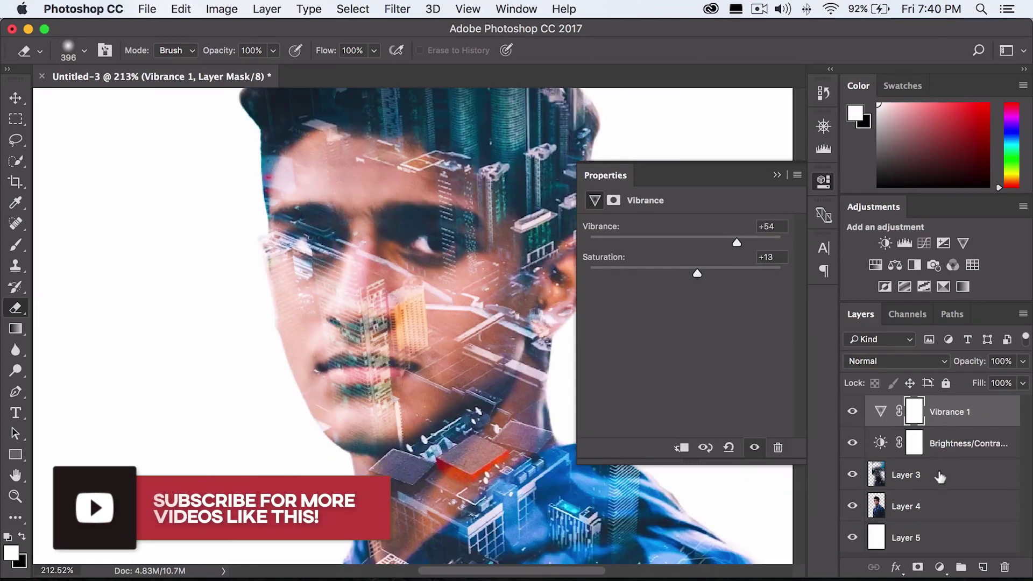
# Step: Select city Layer 3 and set the soft Eraser's brush size to 300 px
pyautogui.click(939, 476)
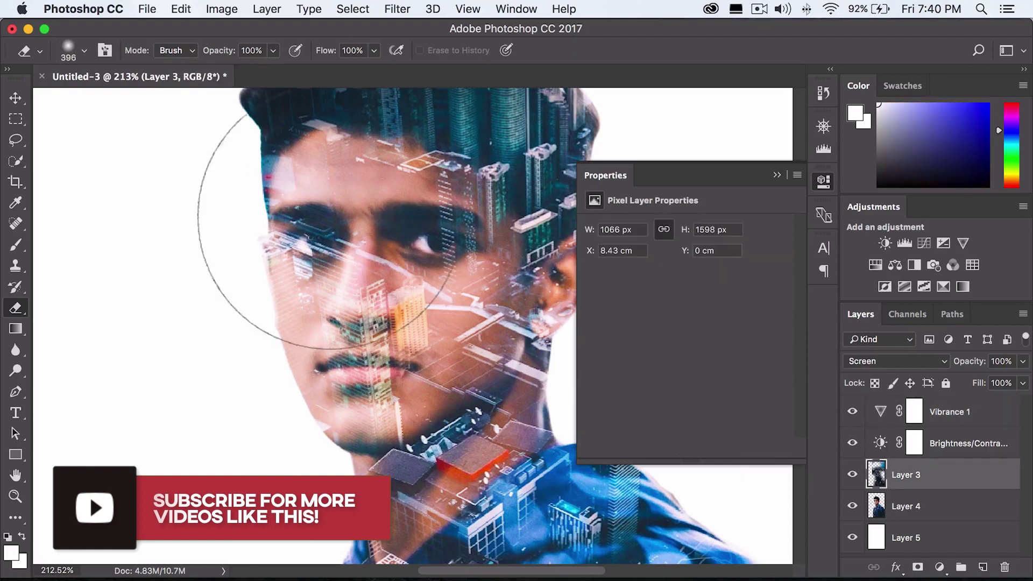
pyautogui.click(84, 51)
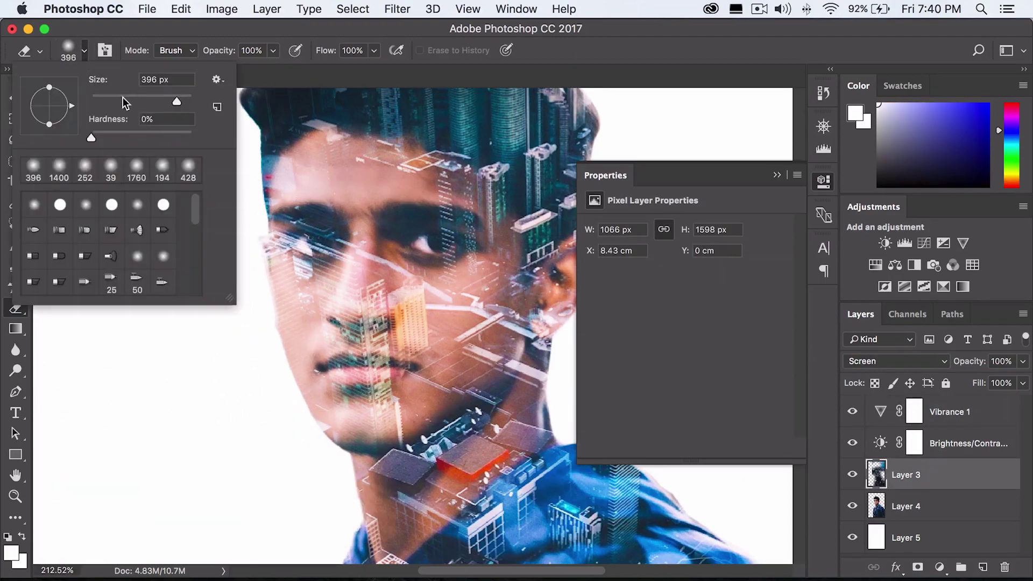
pyautogui.moveTo(172, 104); pyautogui.dragTo(176, 104)
pyautogui.press('Return')
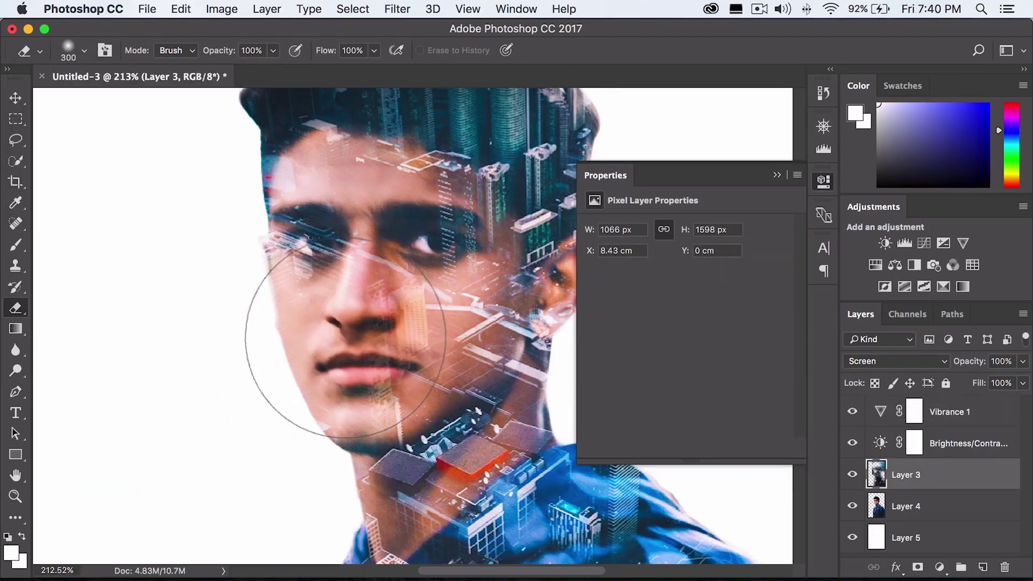
pyautogui.scroll(-3, 385, 288)
pyautogui.scroll(-5, 385, 289)
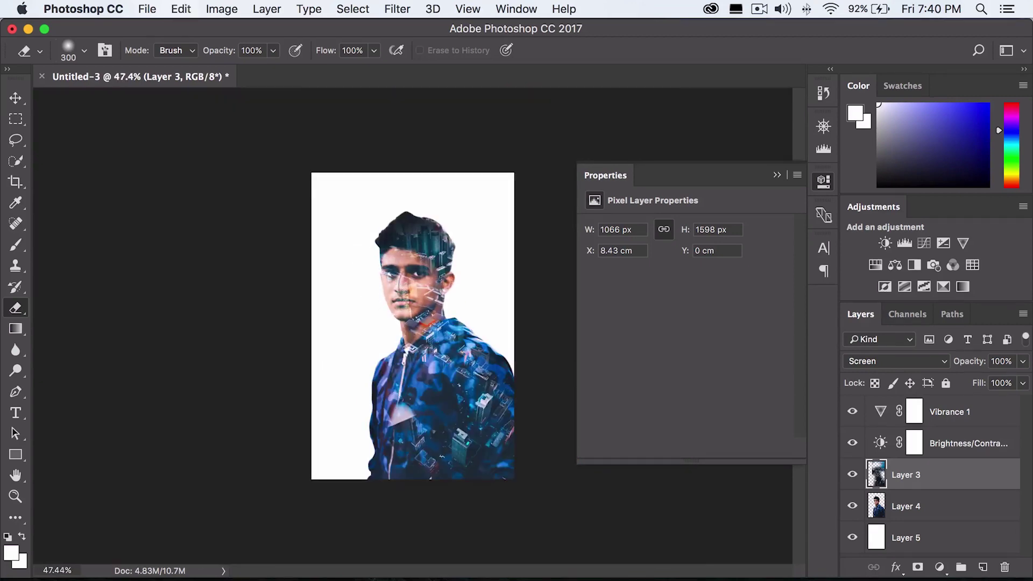
pyautogui.scroll(-2, 413, 328)
pyautogui.scroll(4, 413, 327)
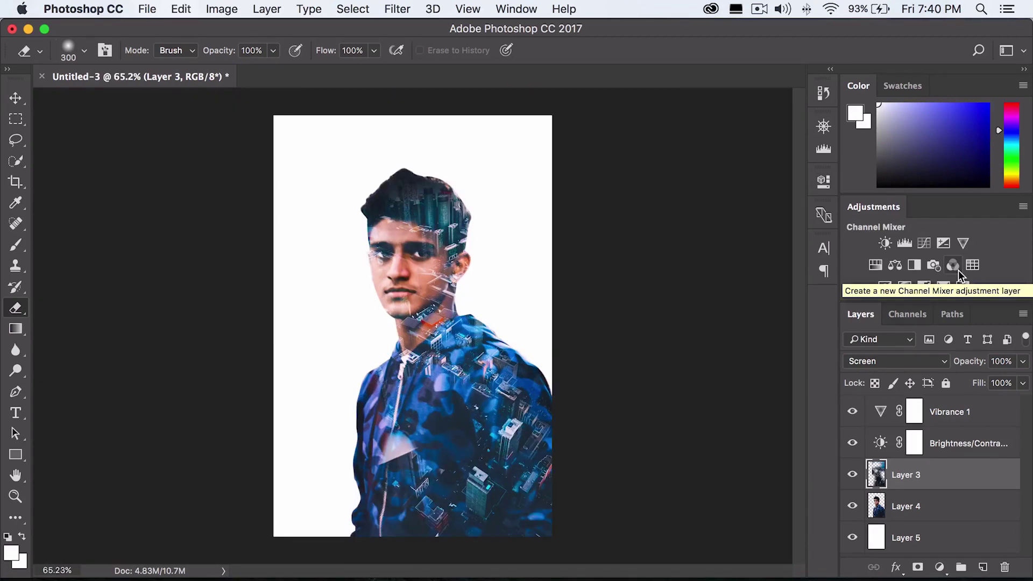